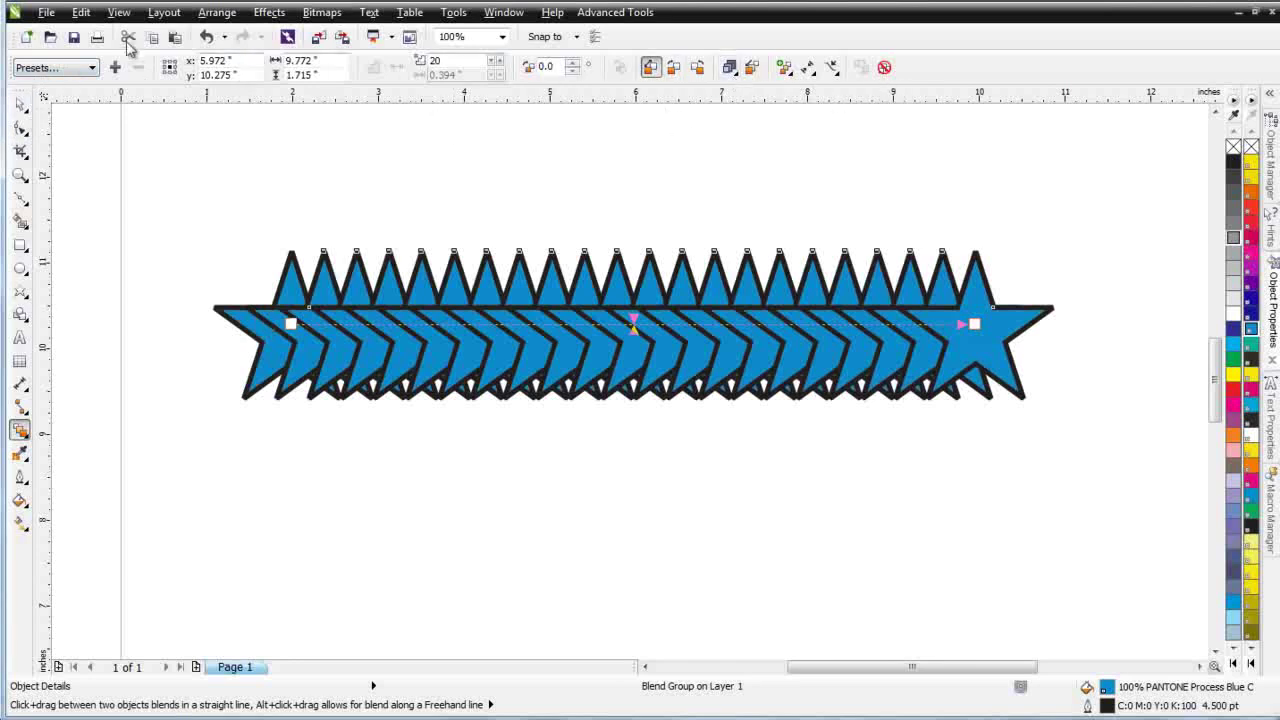
Fill the blend's right end star with PANTONE Rubine Red C and its left end star with PANTONE Yellow C.
click(20, 104)
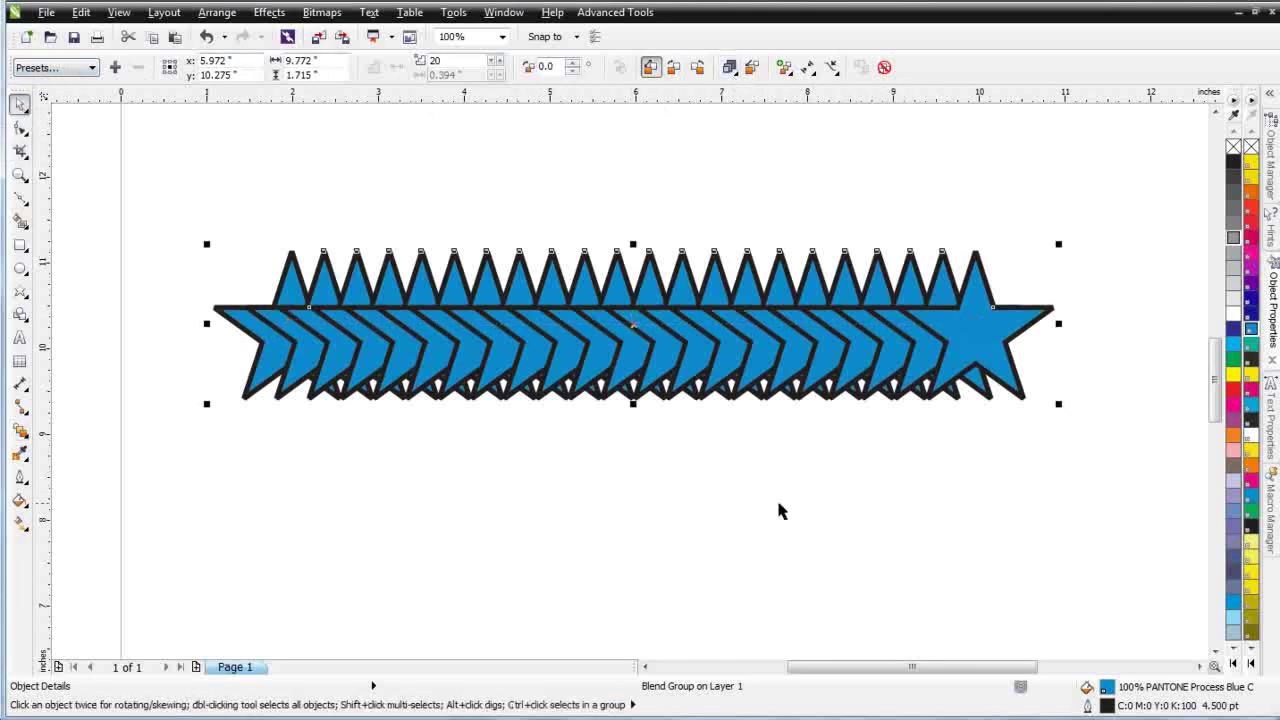
click(1066, 333)
click(1050, 322)
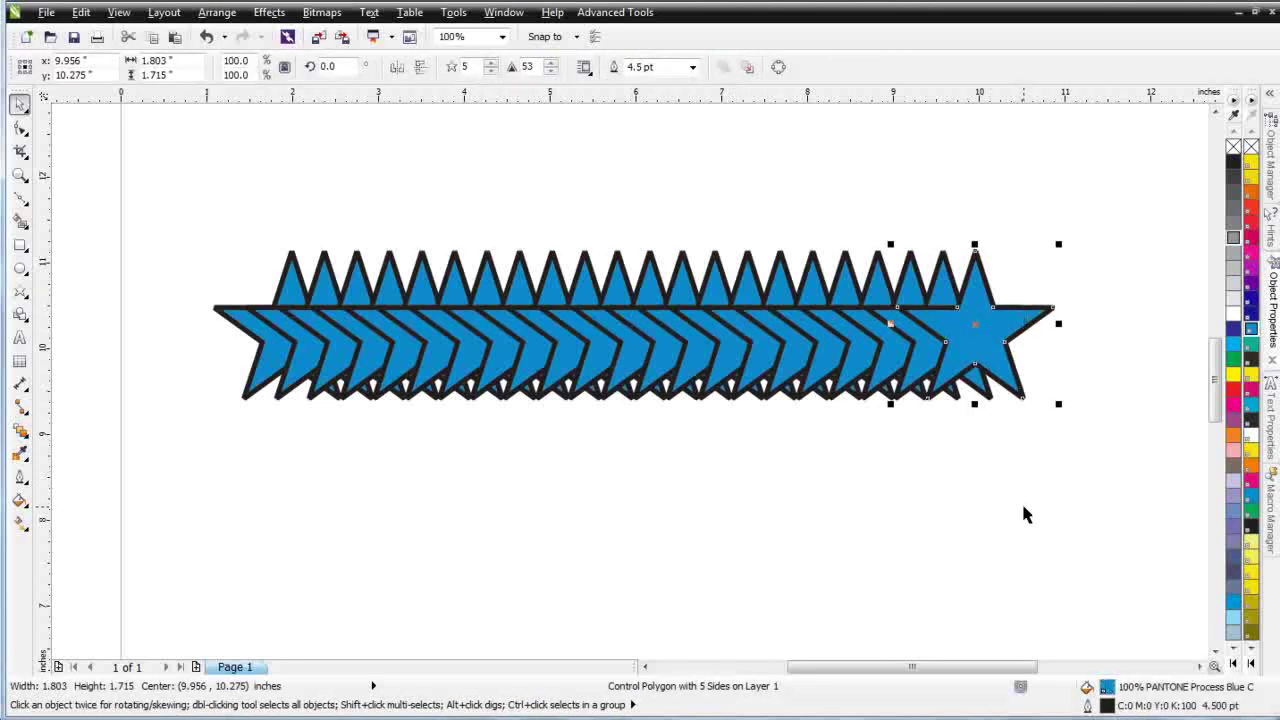
click(1251, 237)
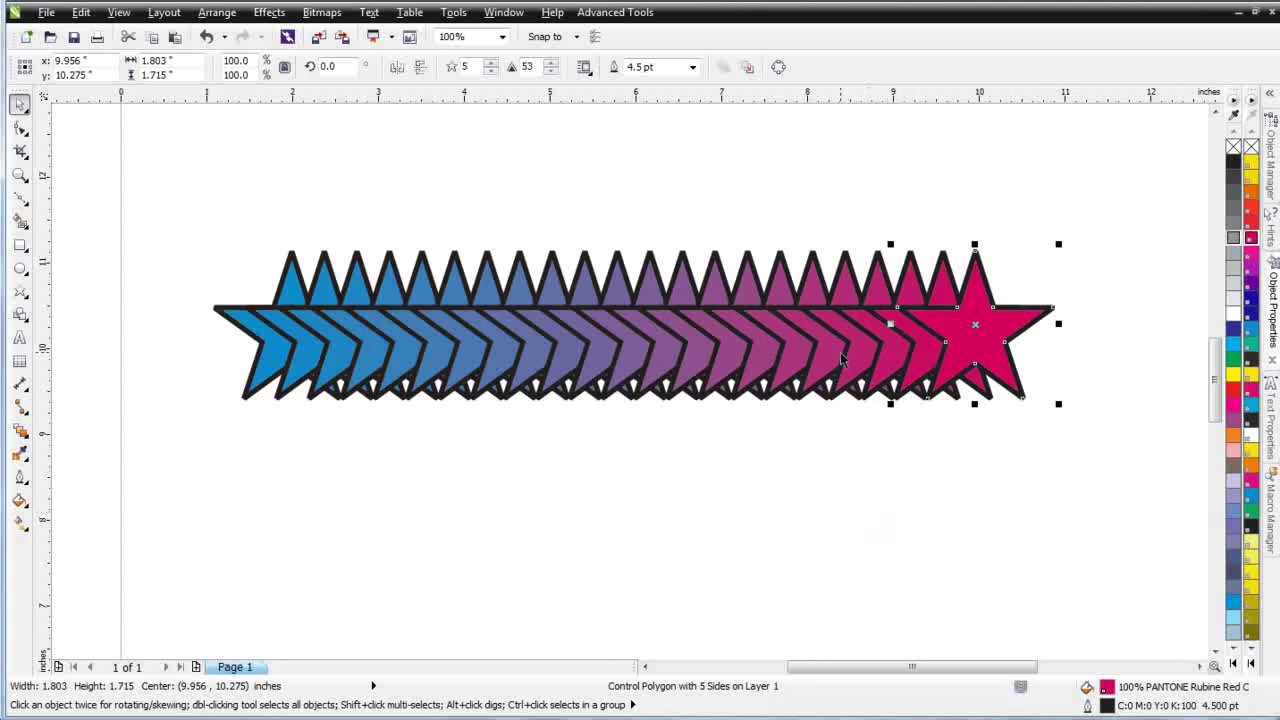
click(266, 346)
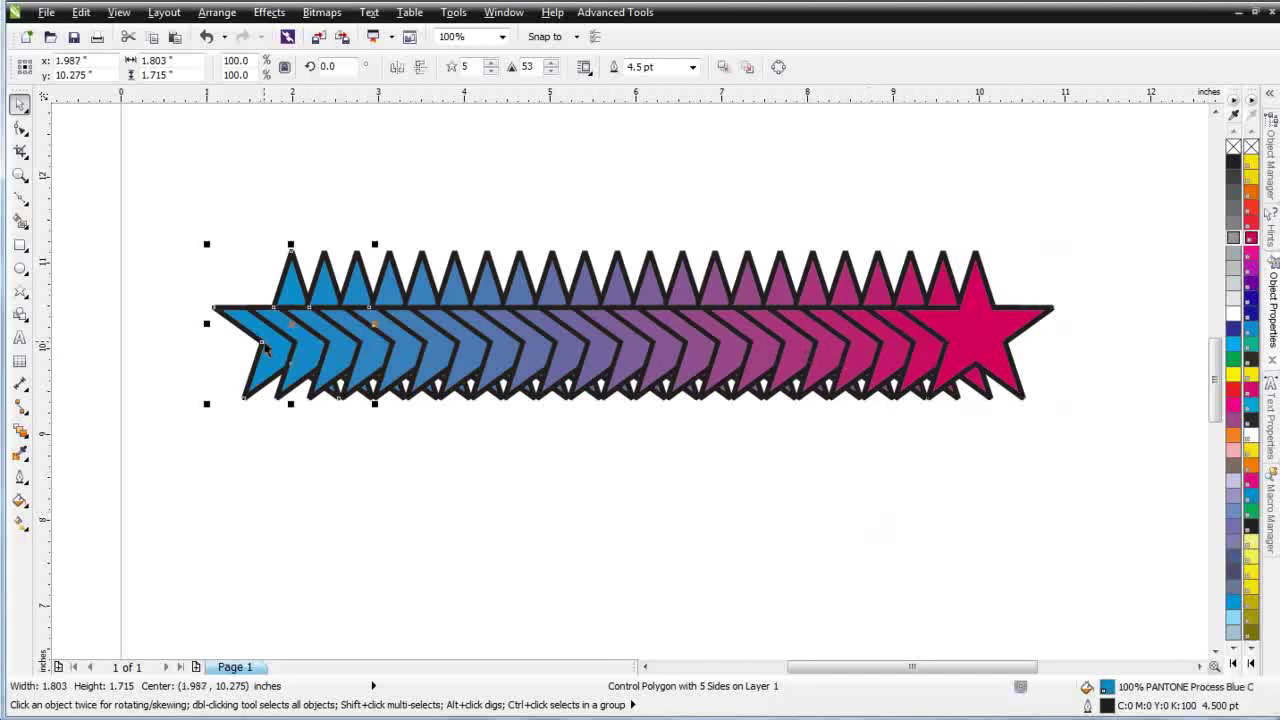
click(1251, 161)
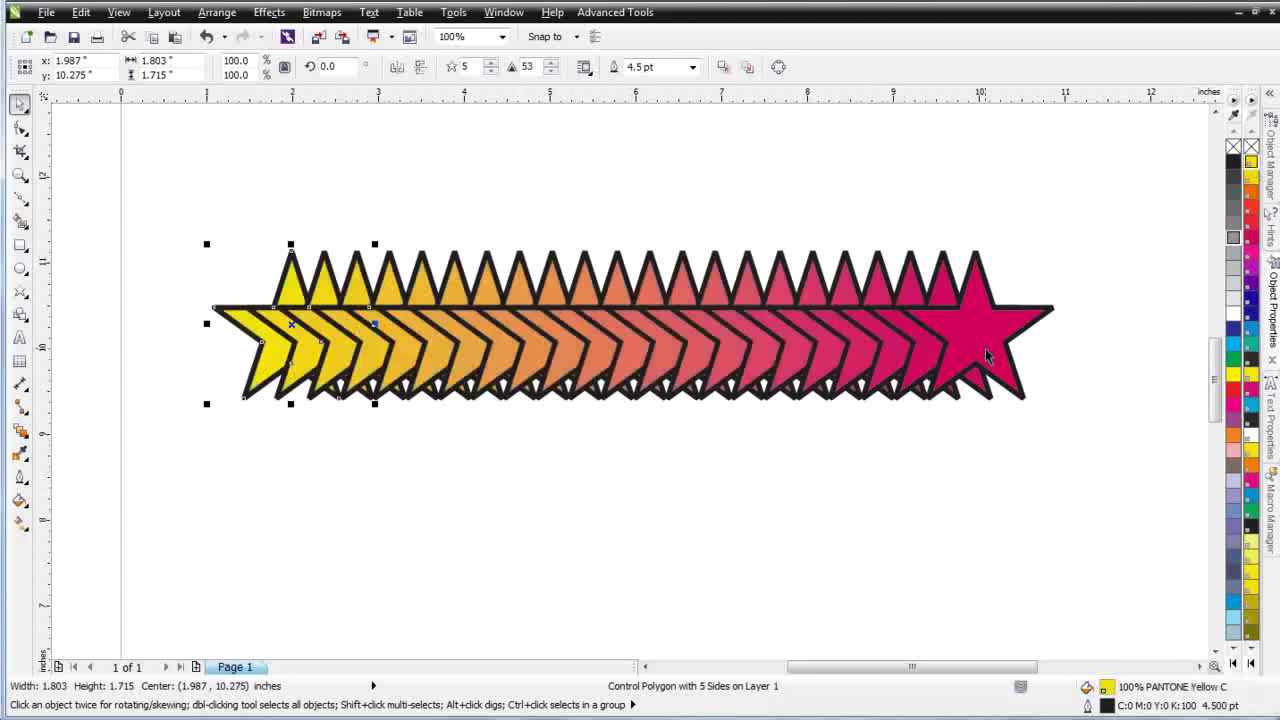
Move the red end star about 1.5 inches to the right to lengthen the blend.
click(1089, 352)
click(991, 308)
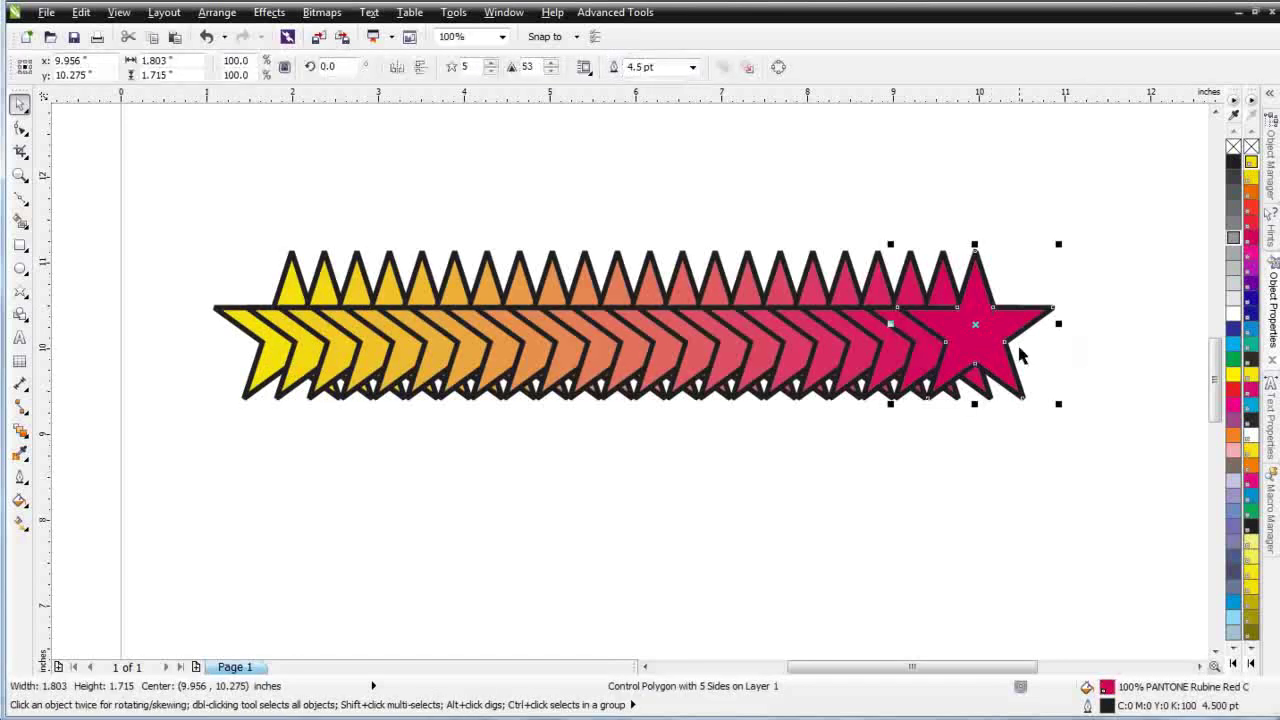
click(265, 343)
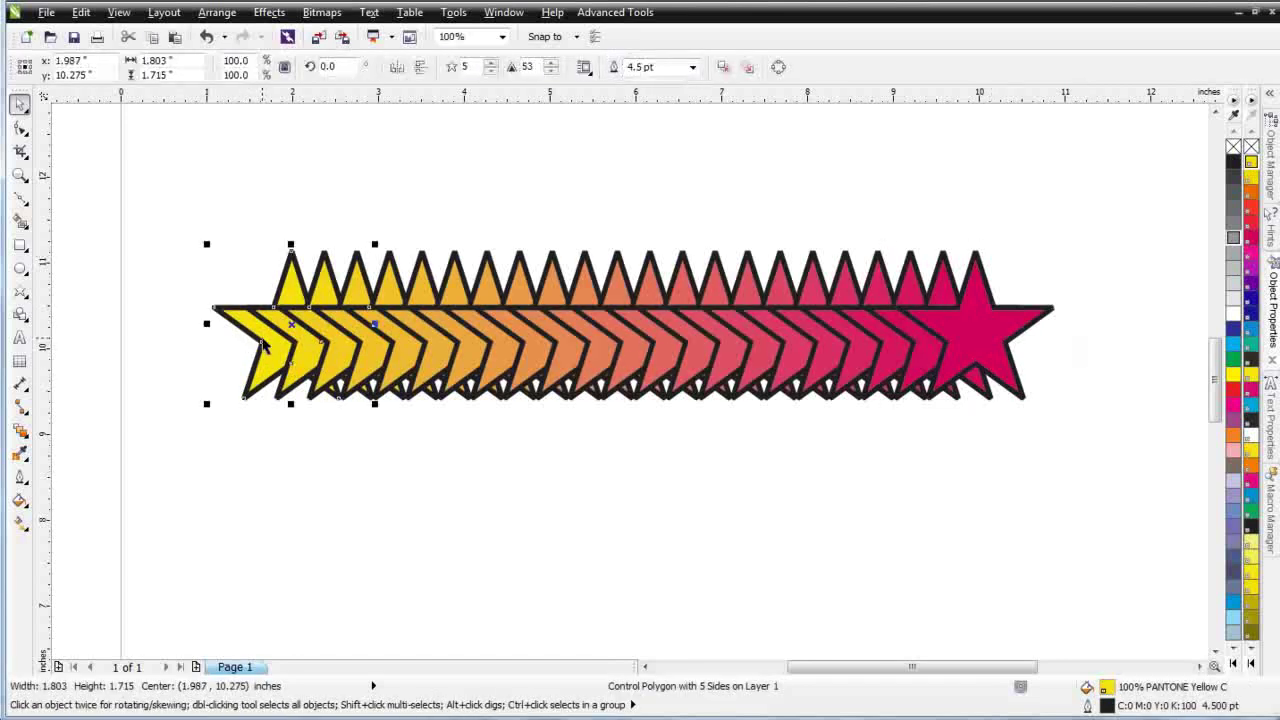
click(1024, 310)
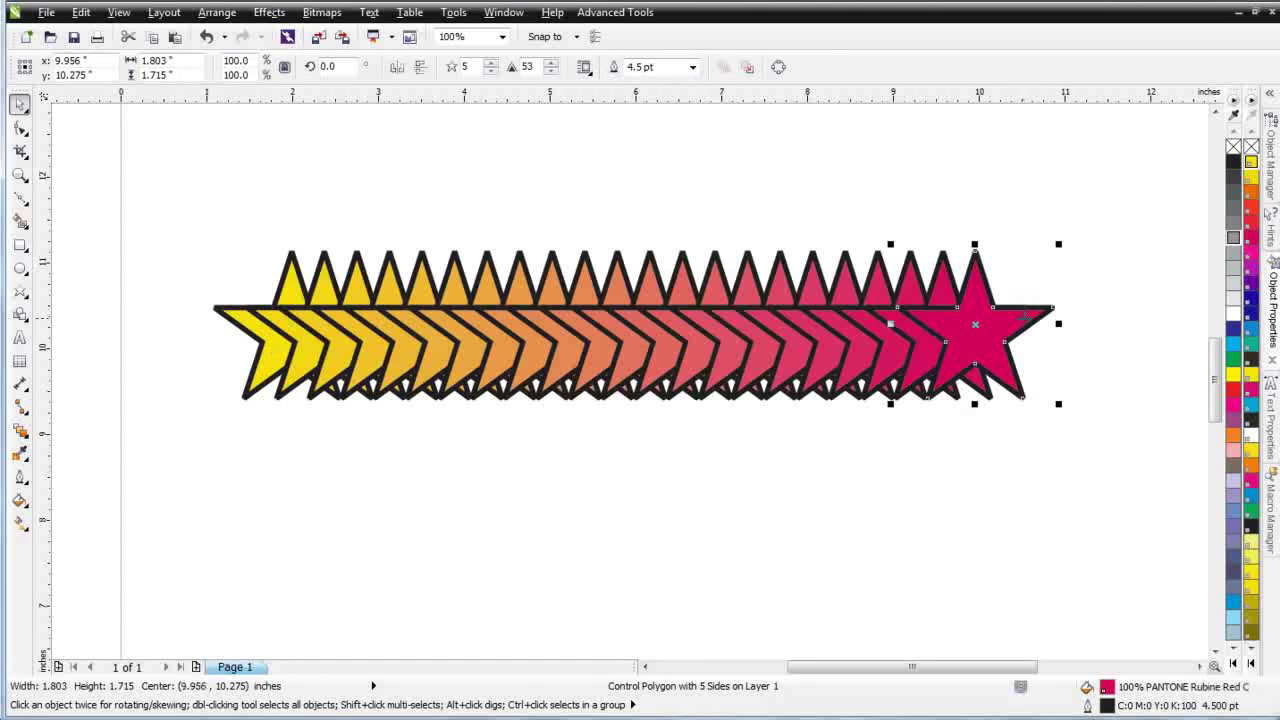
drag(1002, 357, 1131, 357)
Try shrinking the red end star to 65% and rotating it to about 335 degrees, and undo both changes.
drag(1188, 243, 1133, 294)
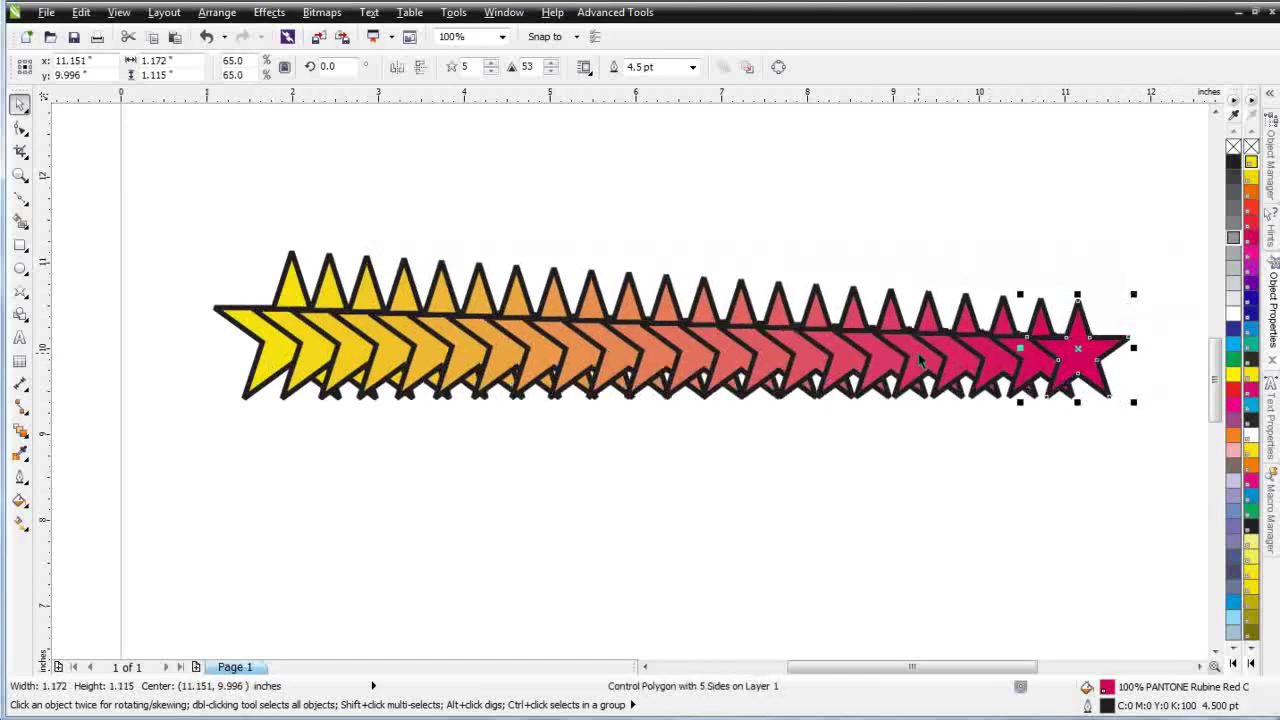
click(1078, 347)
drag(1133, 294, 1166, 321)
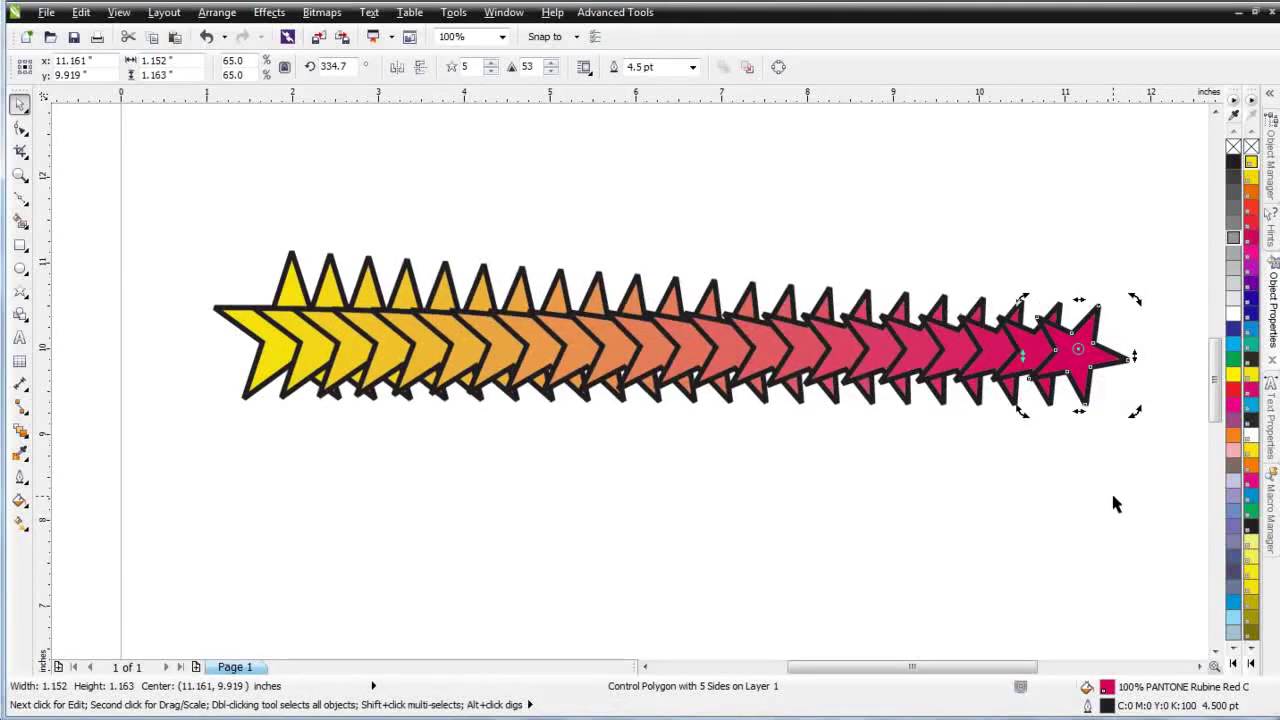
key(ctrl+z)
key(ctrl+z)
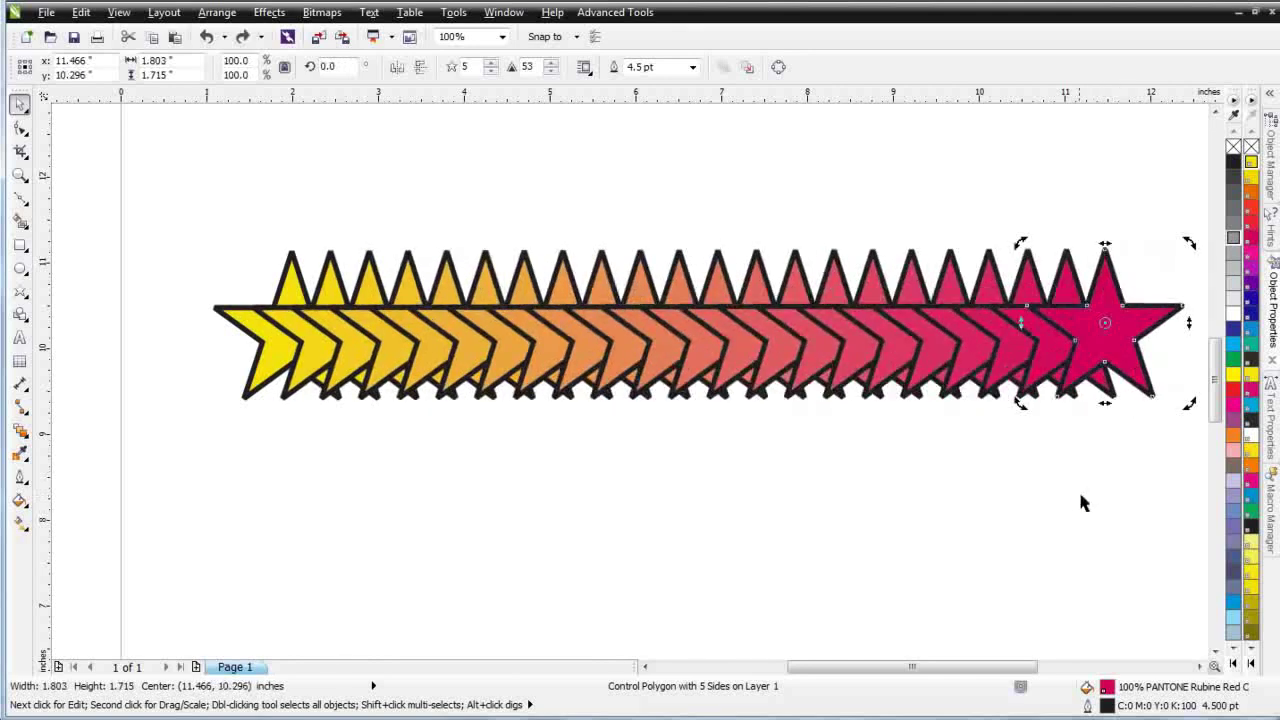
Fill both end stars of the blend with white.
click(1028, 500)
click(1105, 317)
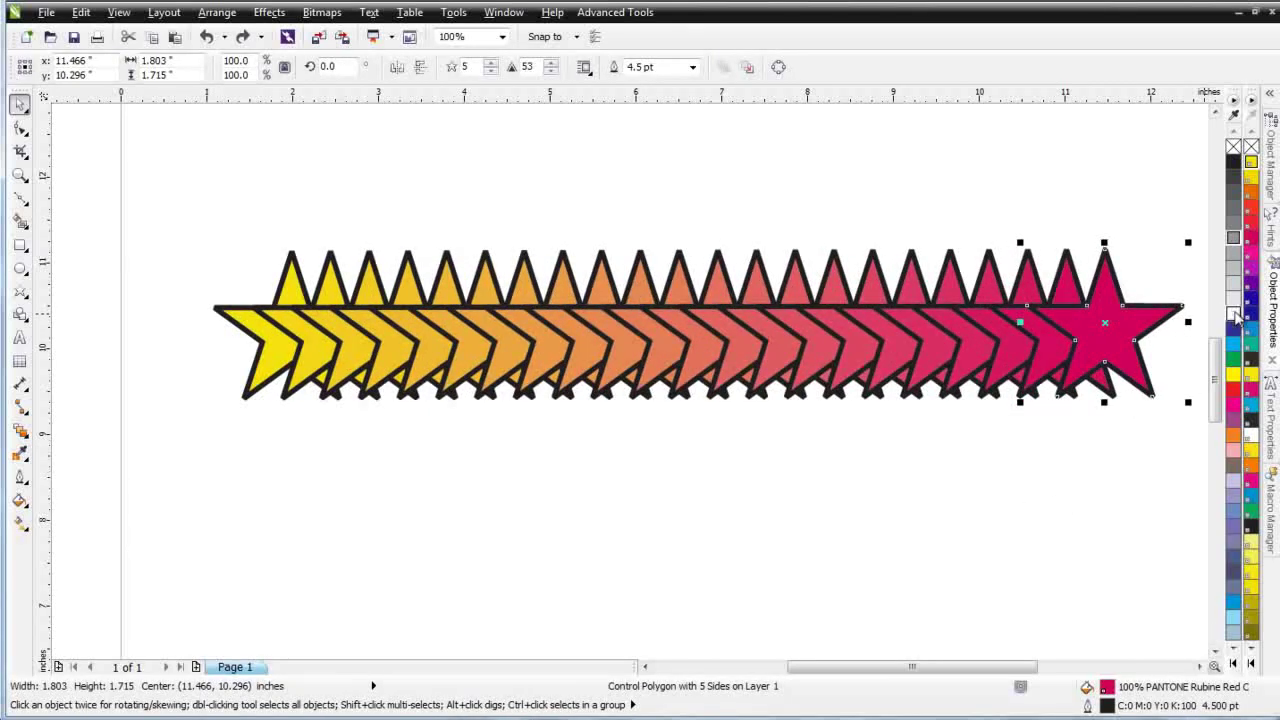
click(1234, 314)
click(277, 340)
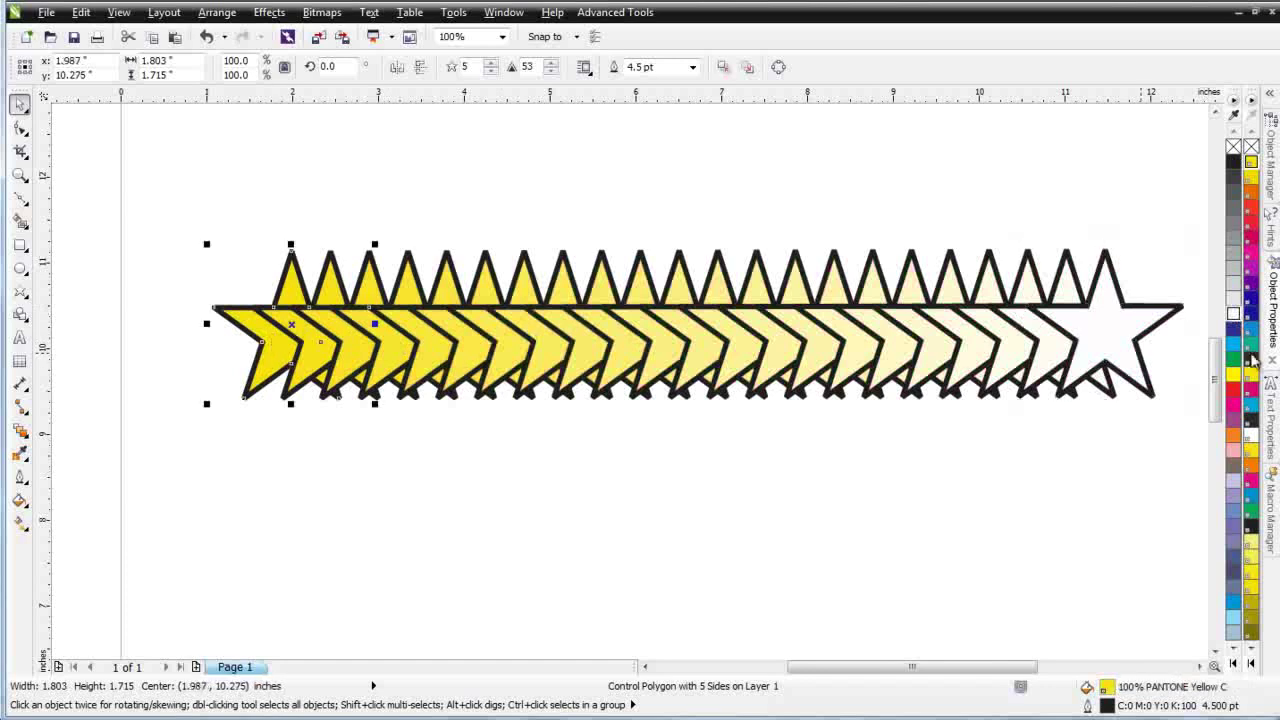
click(1234, 314)
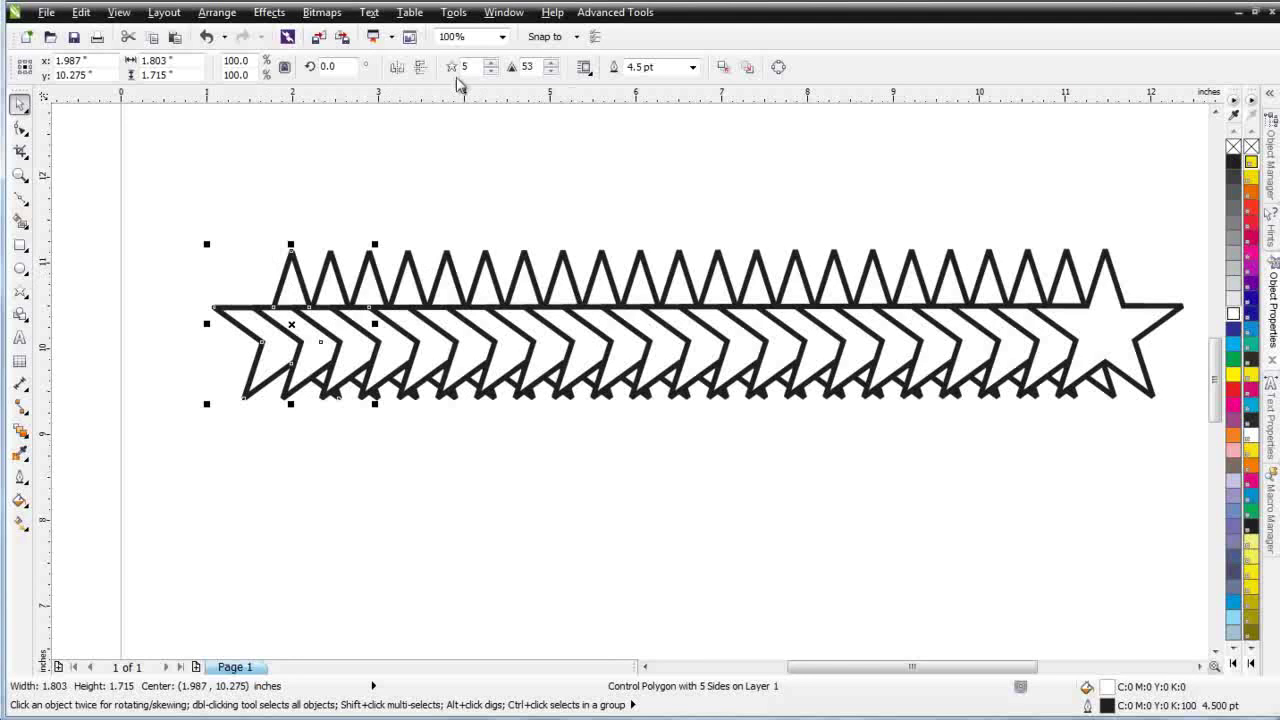
Set the number of steps in the star blend to 5.
click(565, 276)
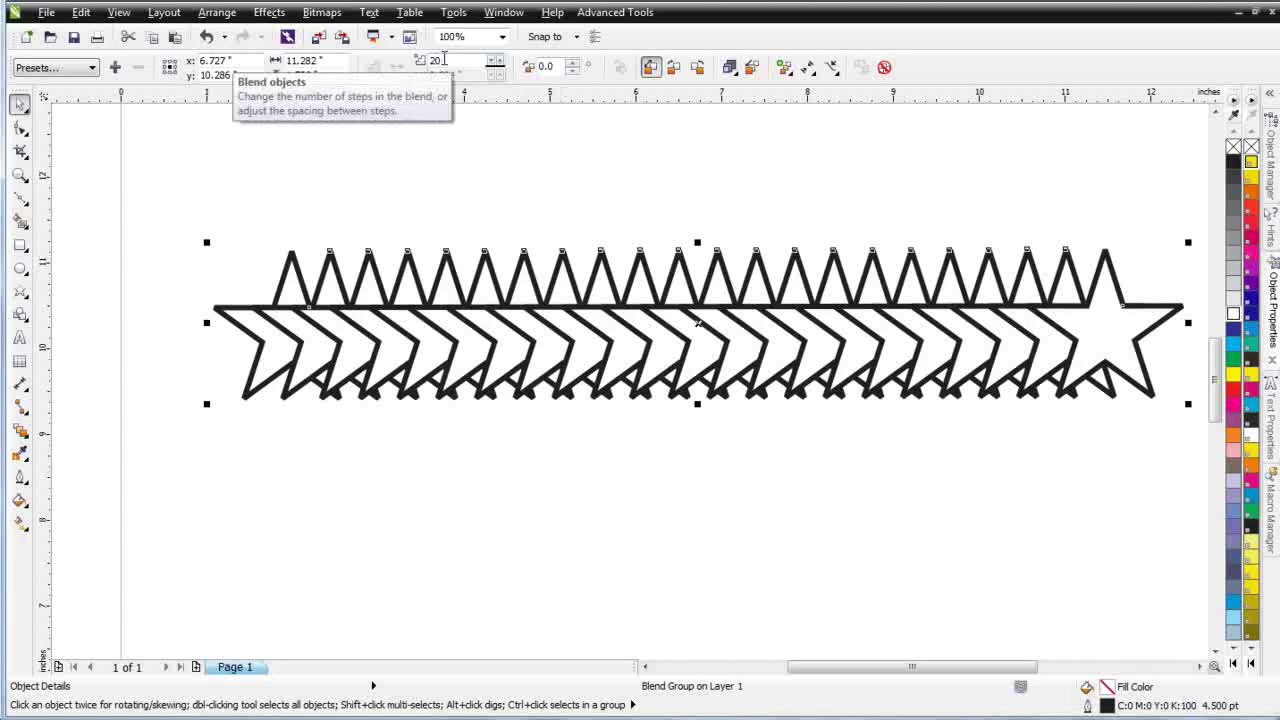
click(443, 60)
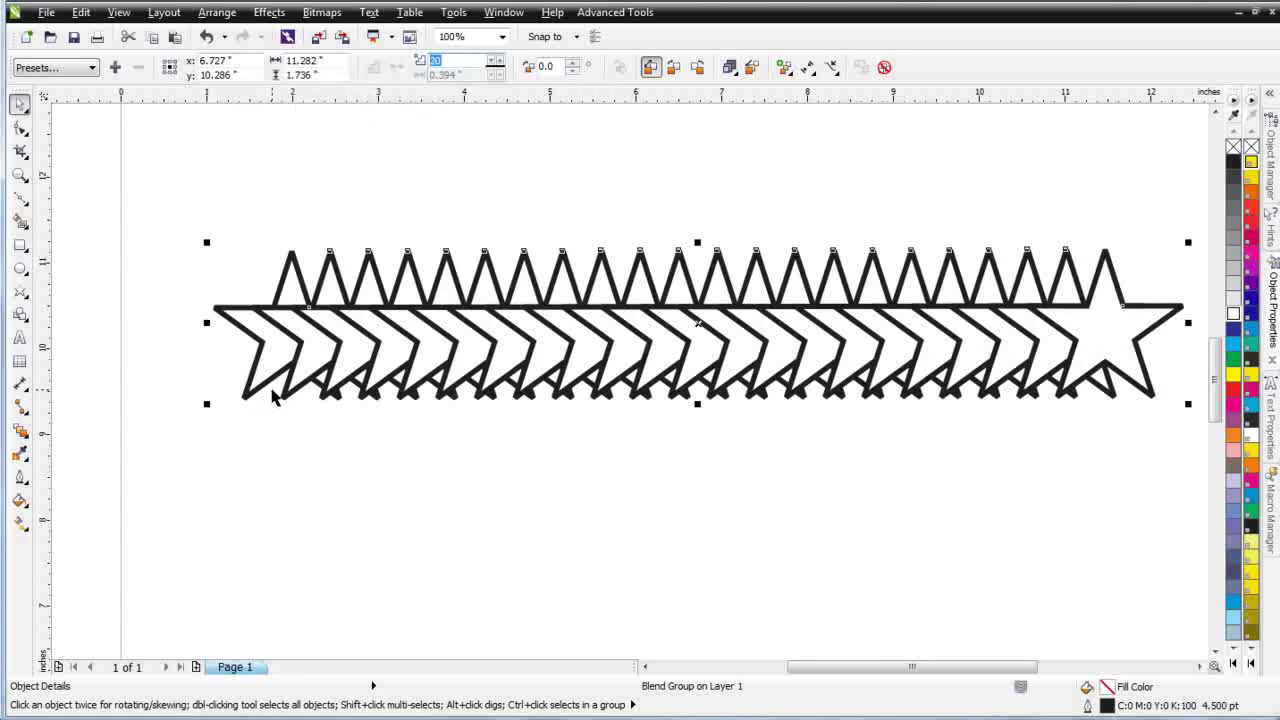
key(Return)
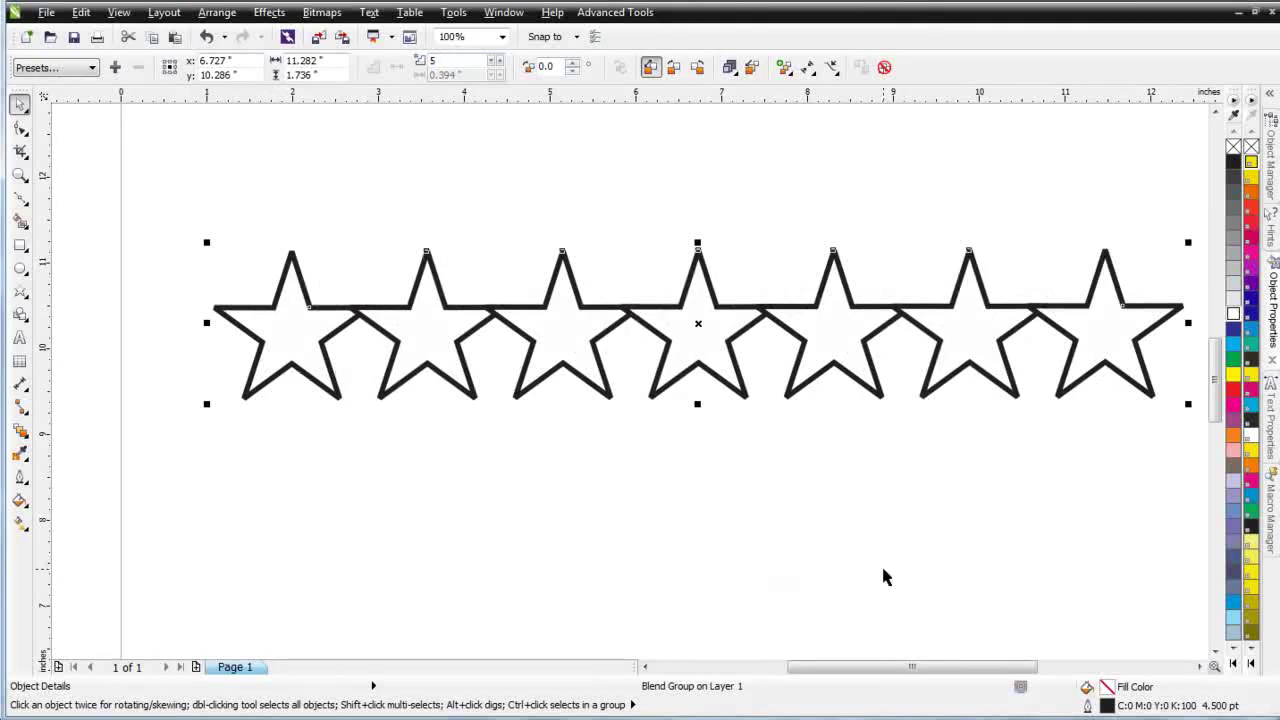
Draw a circle about 5.58 inches in diameter centred below the row of stars.
click(727, 365)
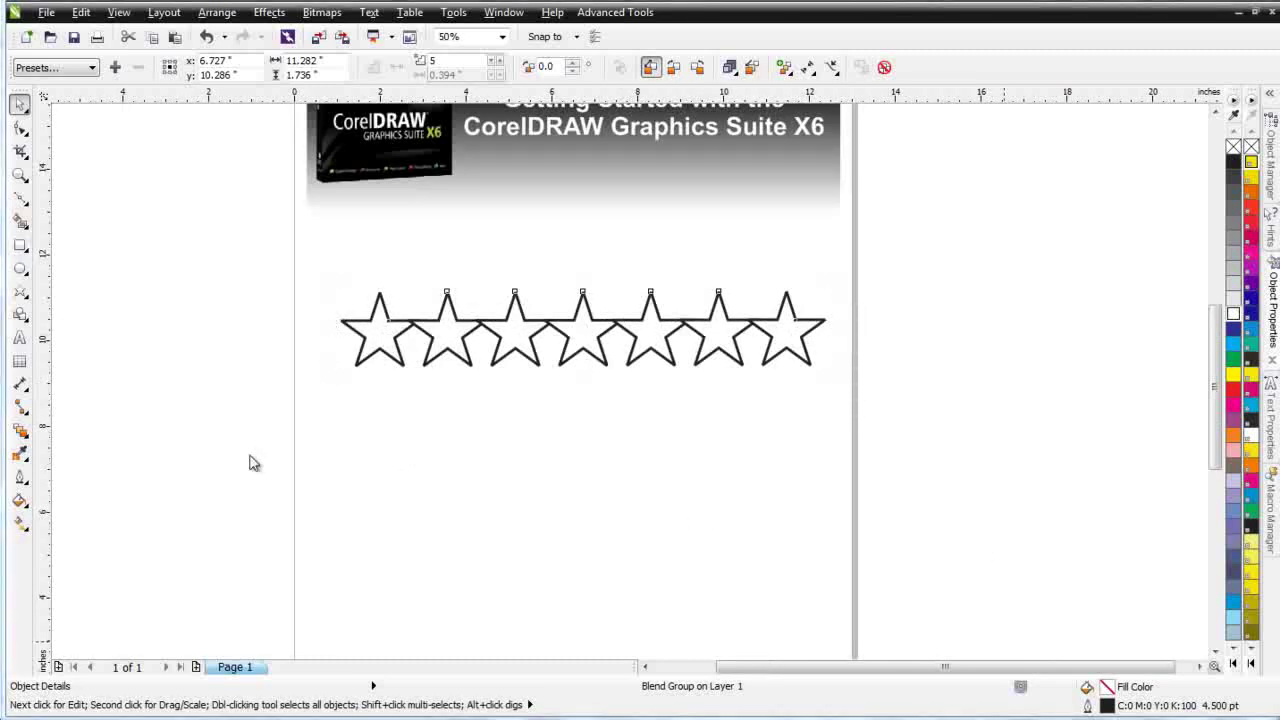
click(20, 269)
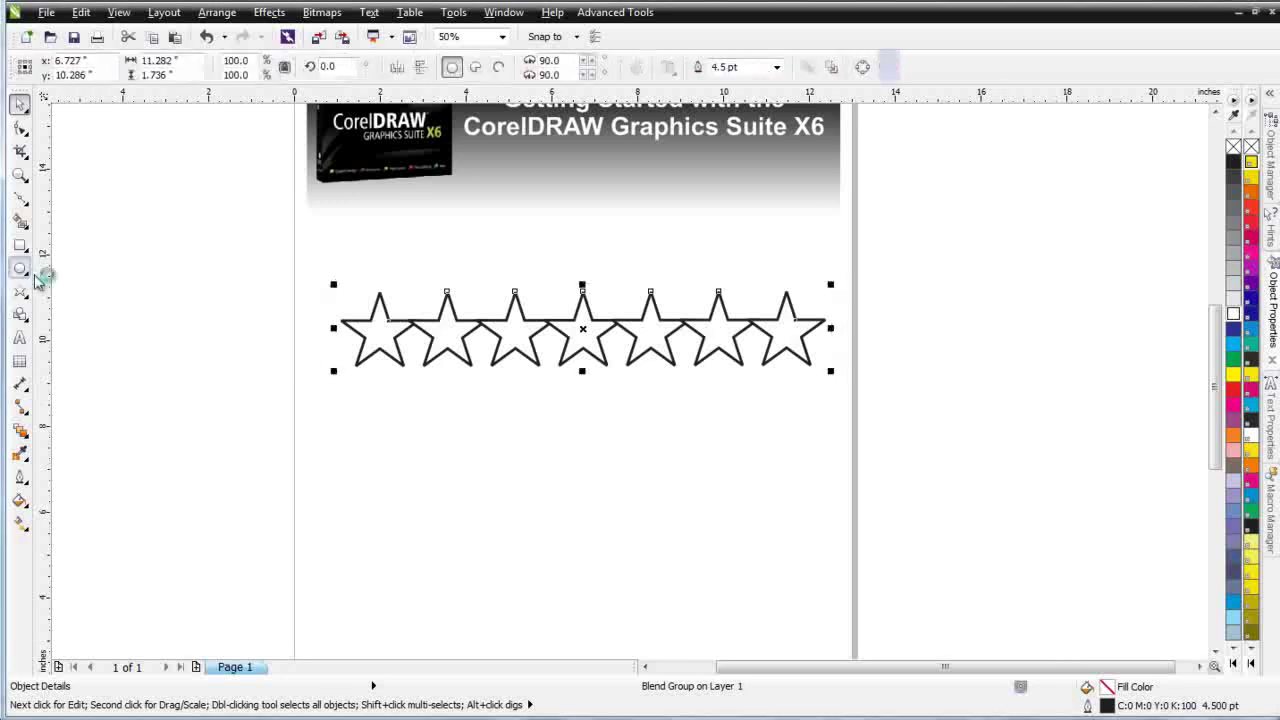
drag(565, 522, 689, 643)
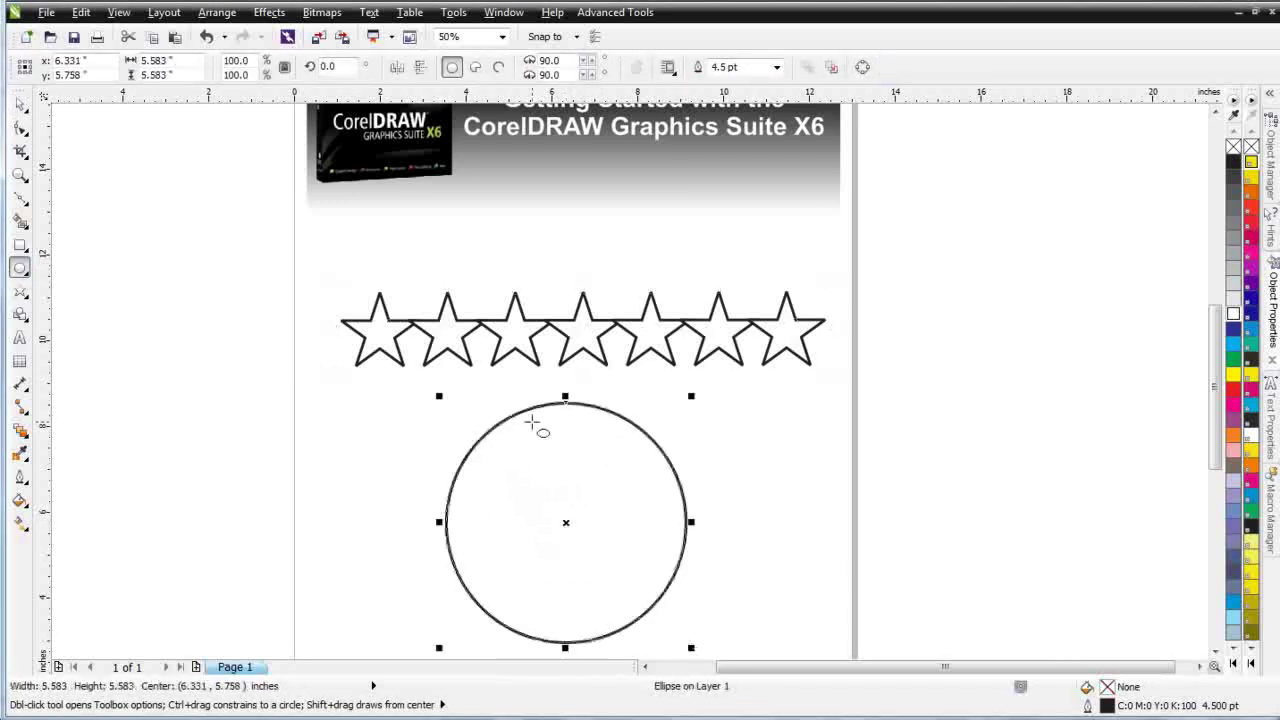
Assign the circle as the new path of the star blend.
click(20, 104)
click(636, 362)
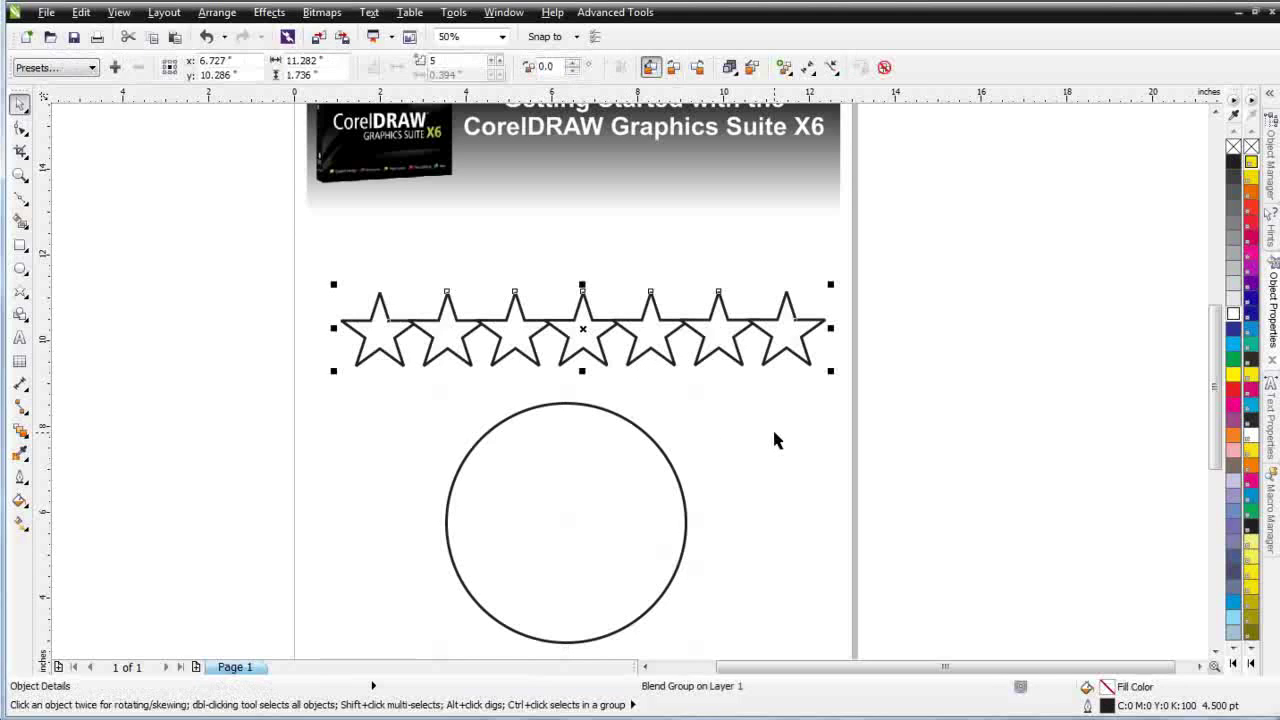
click(833, 68)
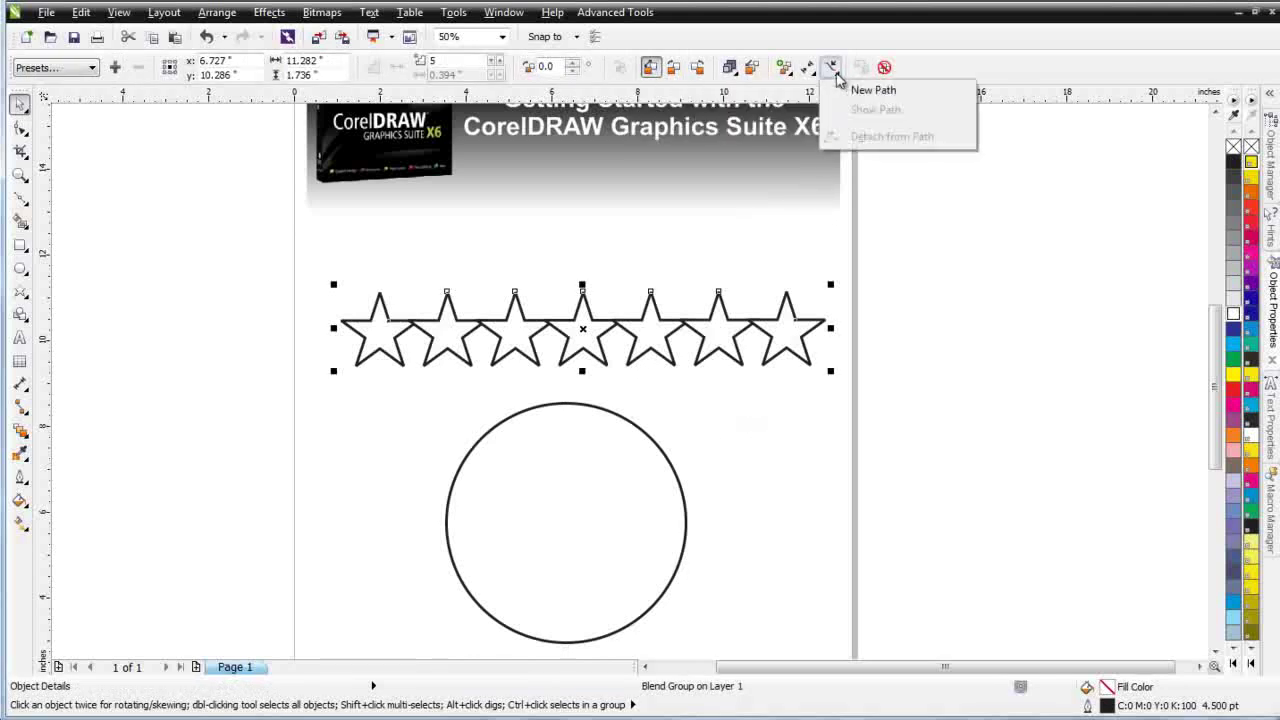
click(856, 92)
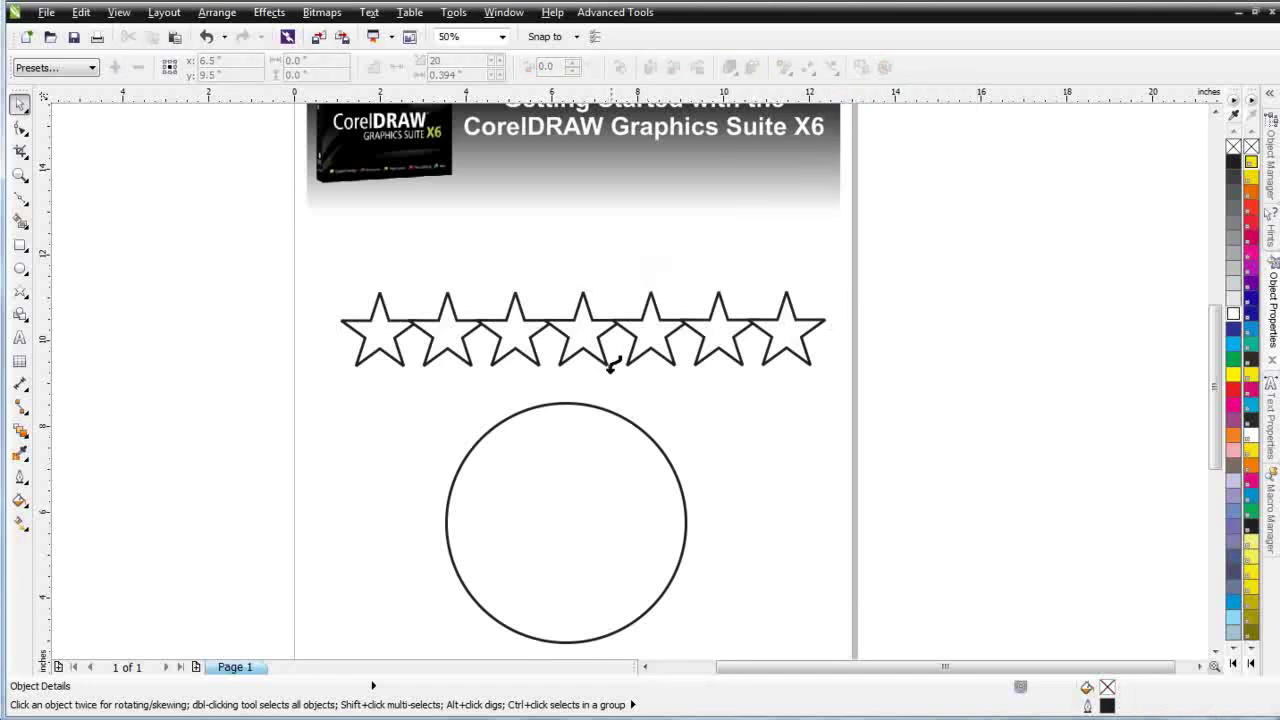
click(616, 407)
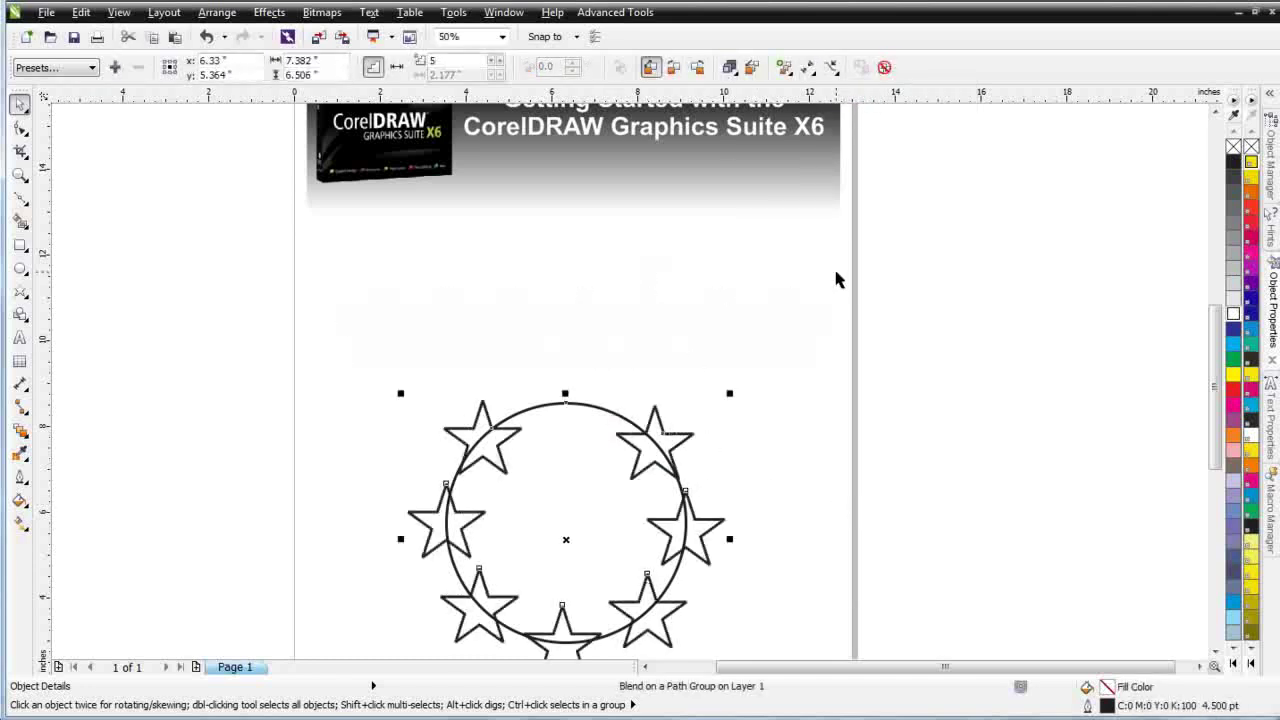
Blend the stars along the full path and rotate all objects to follow the circle.
click(785, 68)
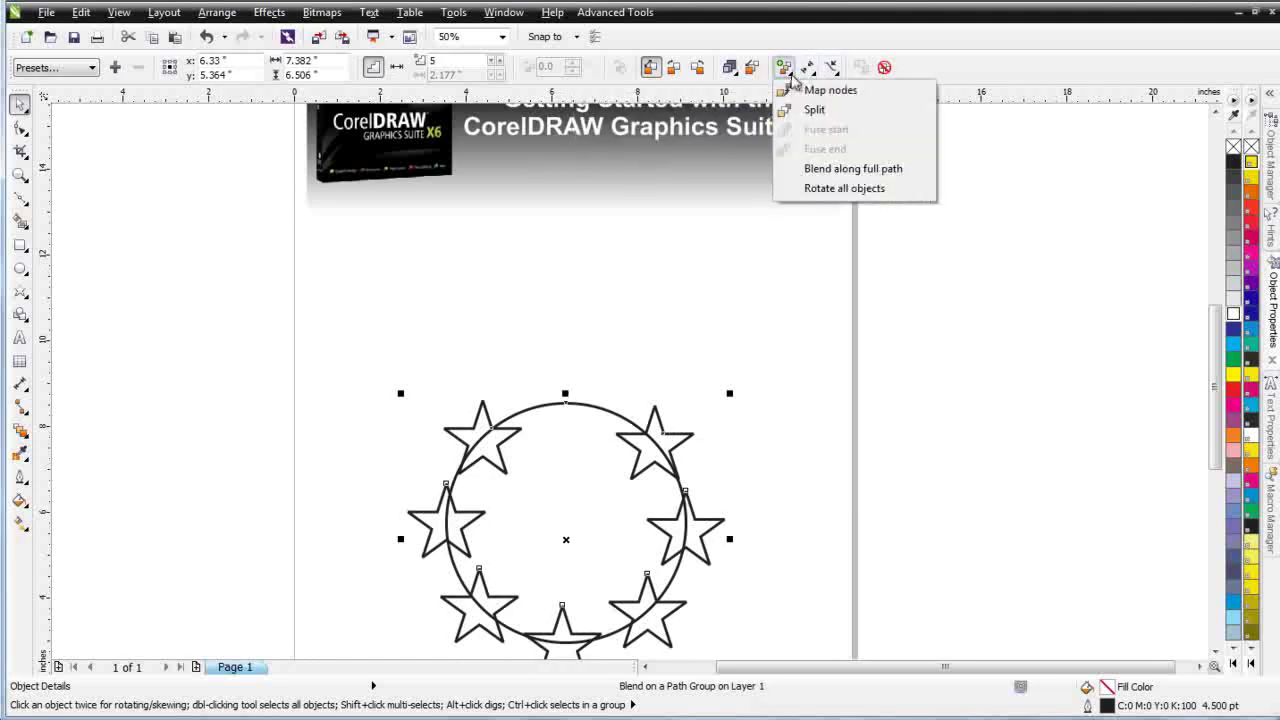
click(800, 172)
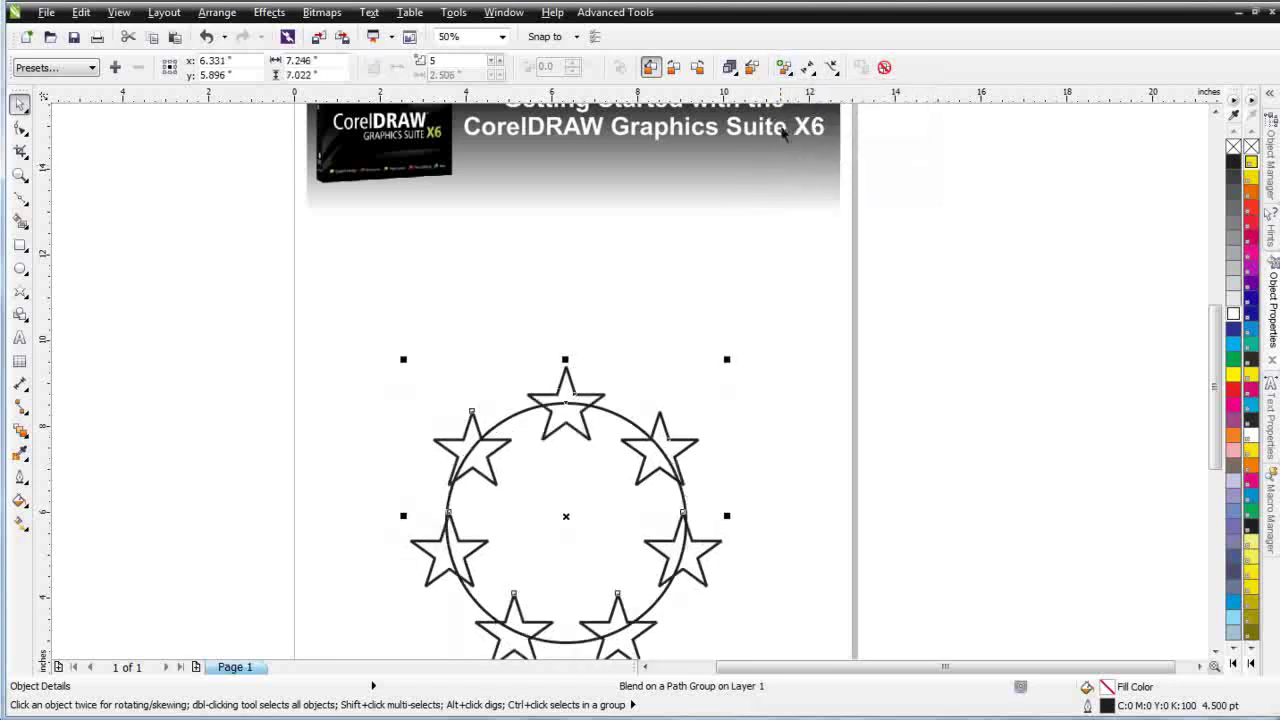
click(788, 76)
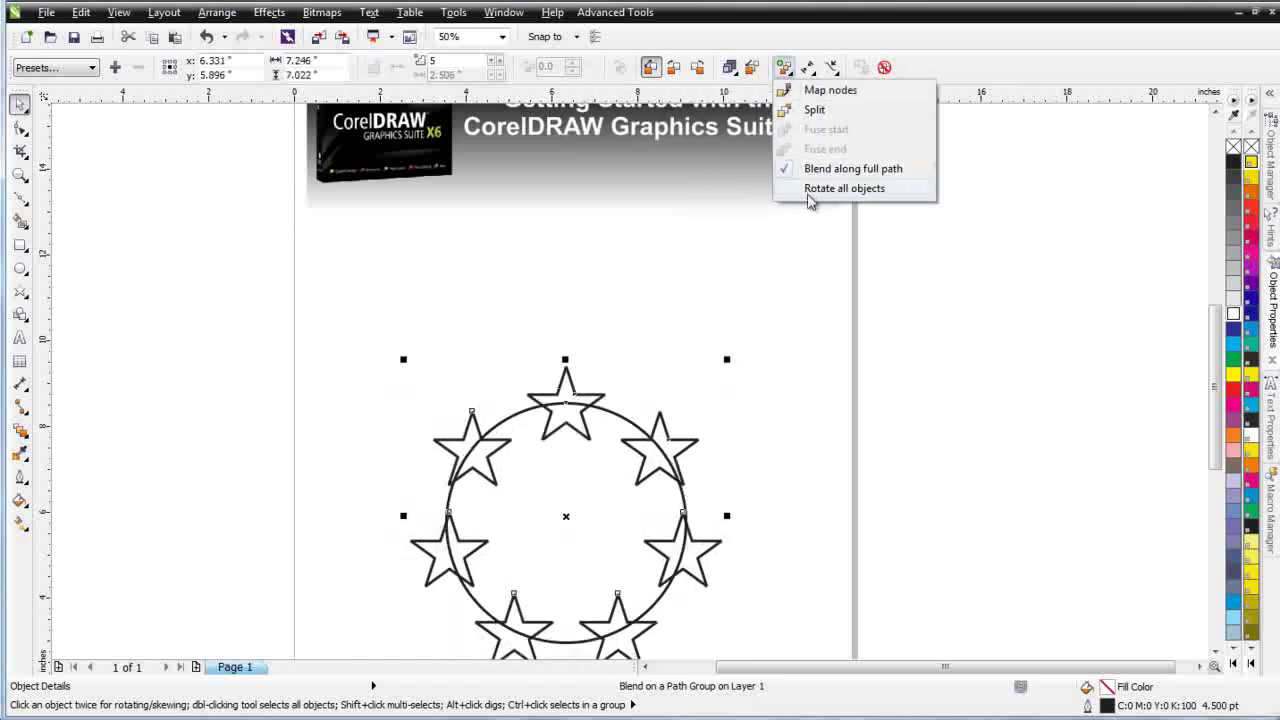
click(810, 190)
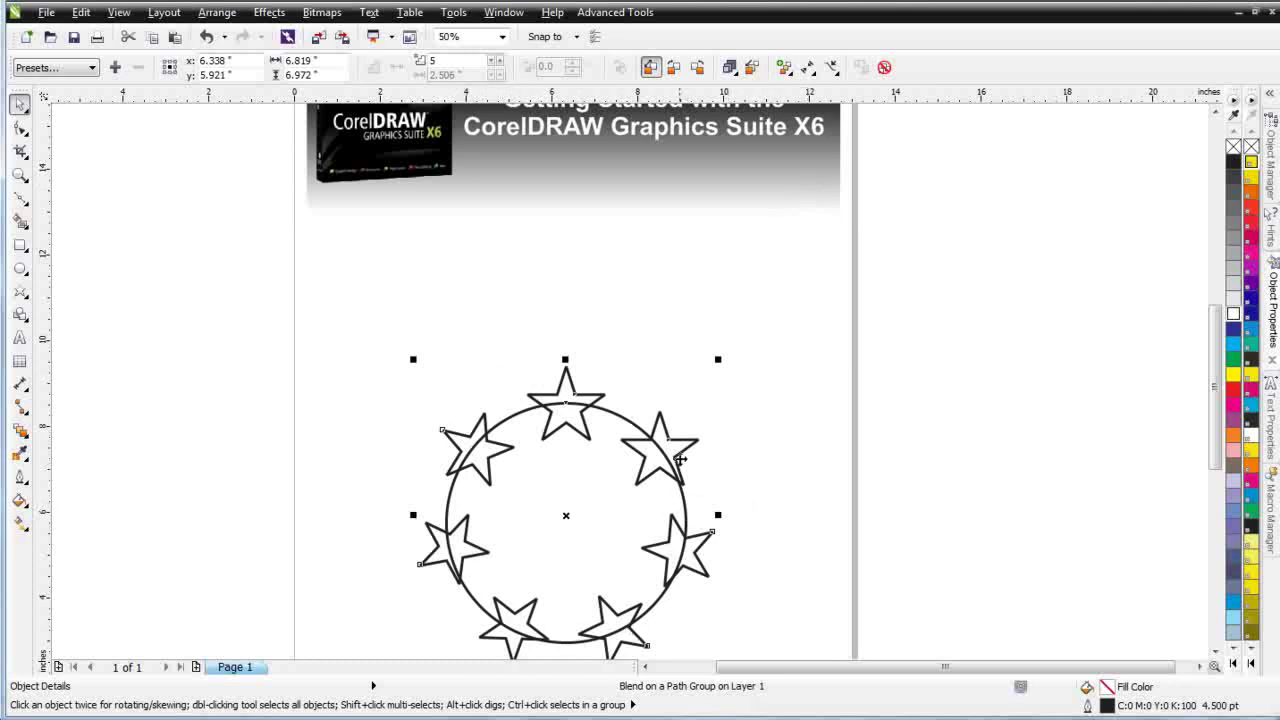
Rotate the end star on the circle's upper right to about 314 degrees and shrink both end stars proportionally.
click(728, 455)
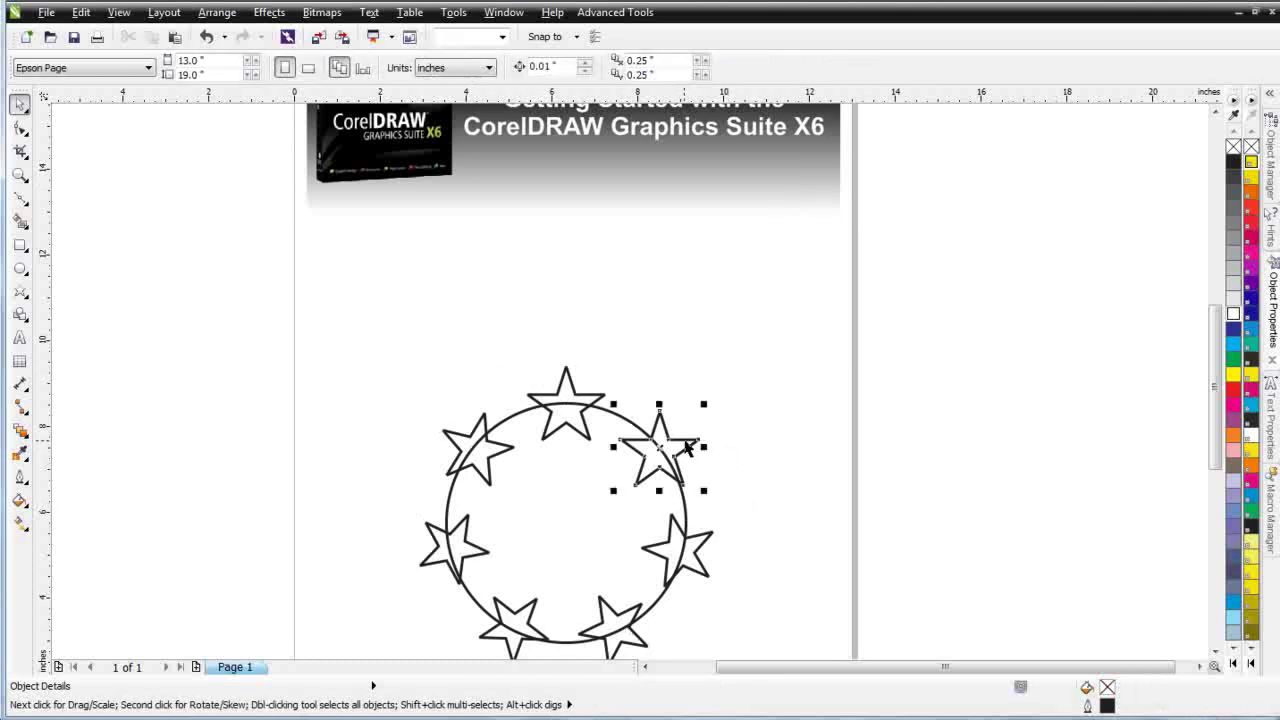
click(686, 447)
click(686, 440)
mouse_move(705, 407)
mouse_down()
mouse_move(728, 443)
mouse_move(715, 423)
mouse_up()
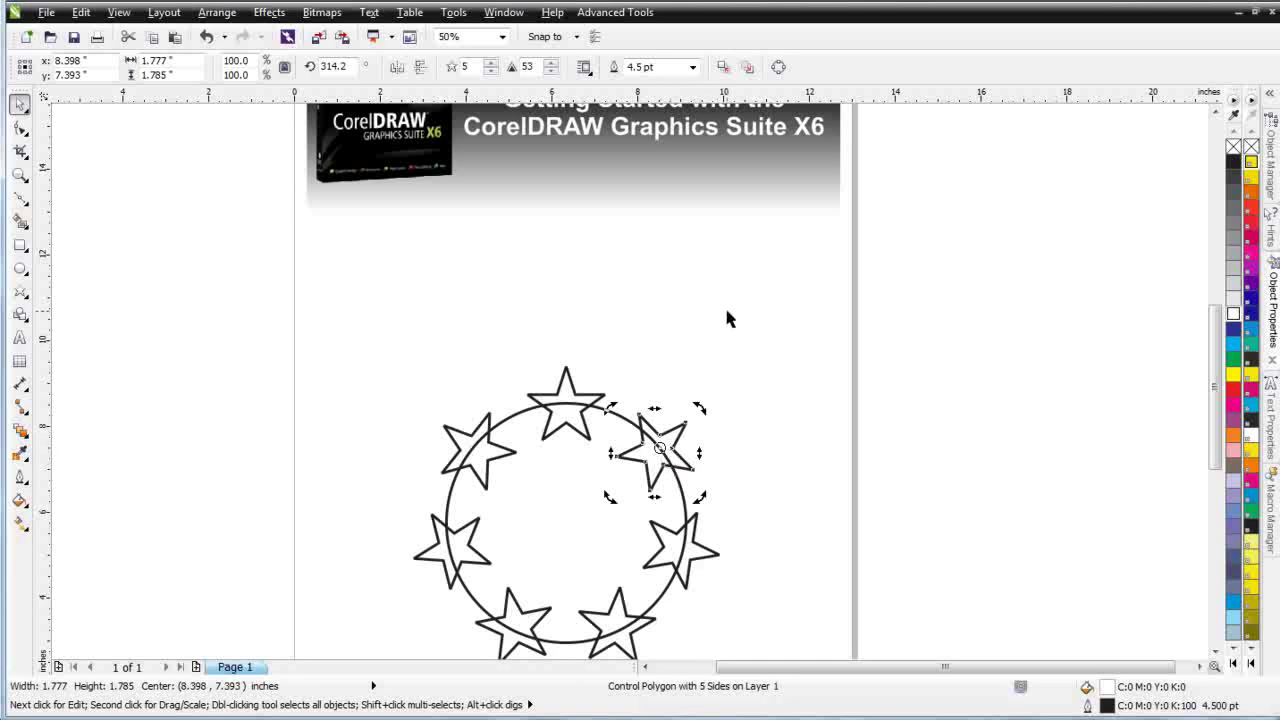
drag(783, 289, 517, 497)
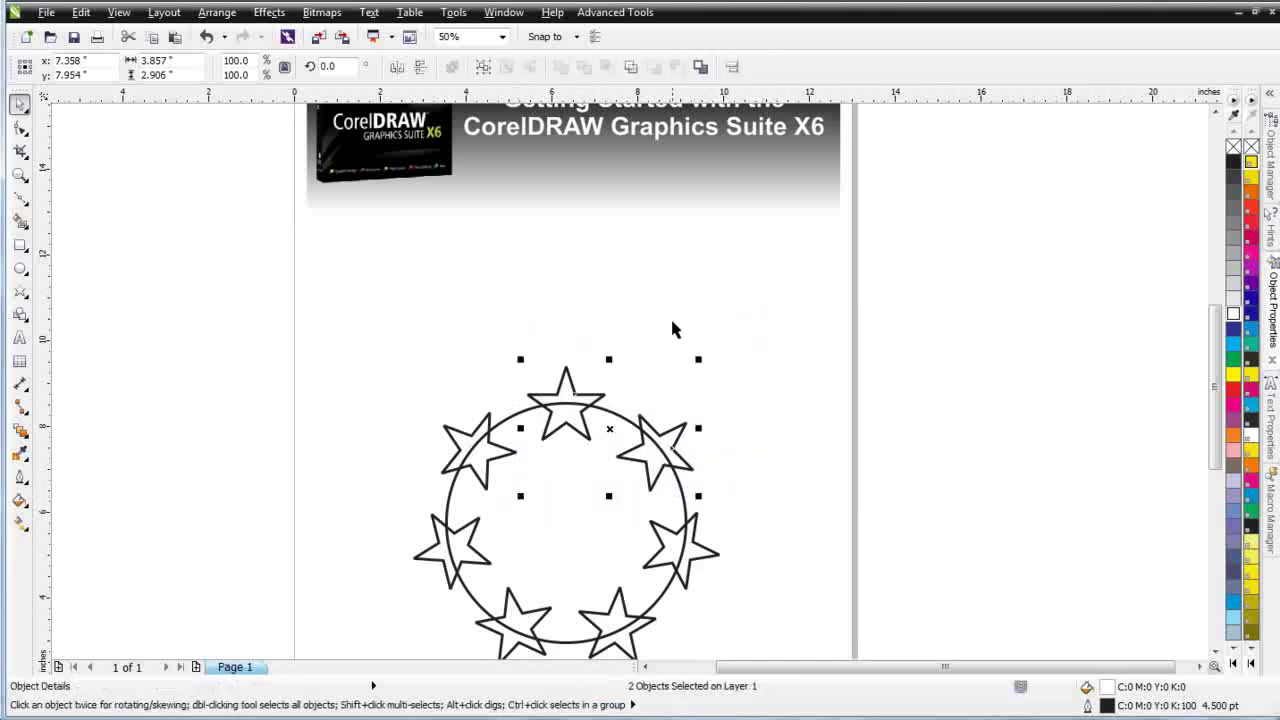
drag(697, 358, 667, 388)
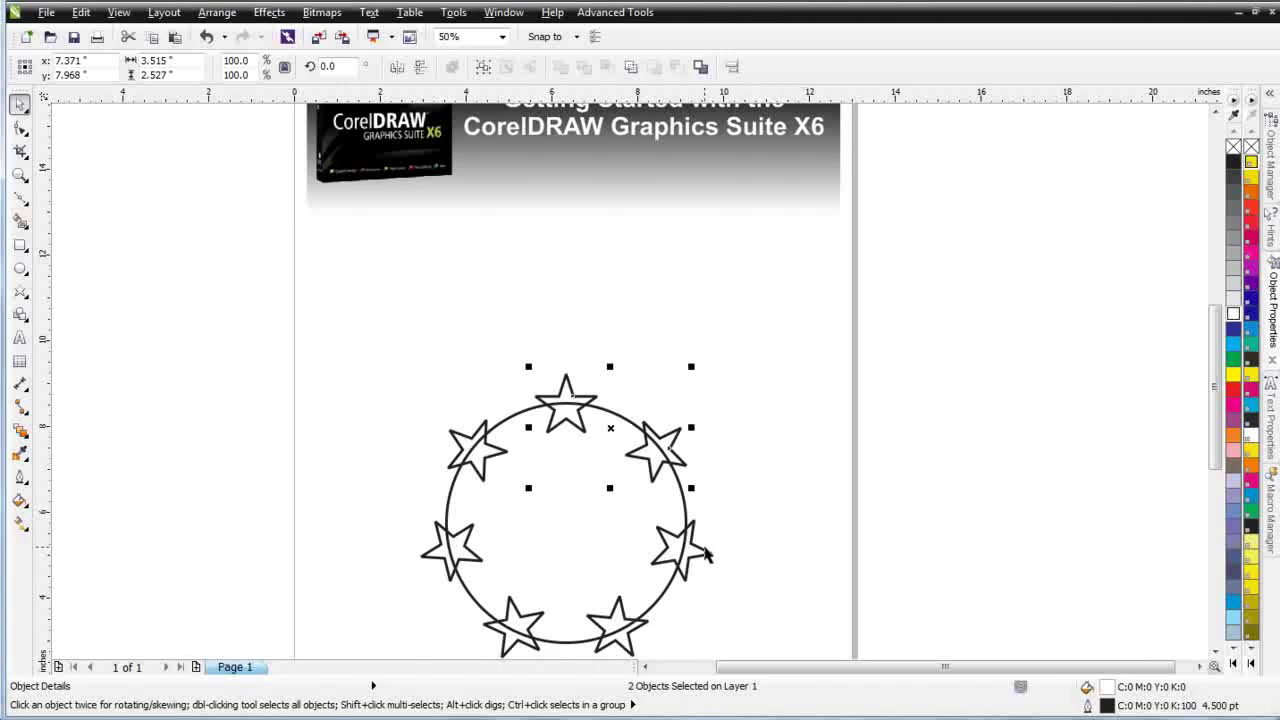
Set the number of steps in the circular star blend to 7 and deselect it.
click(704, 557)
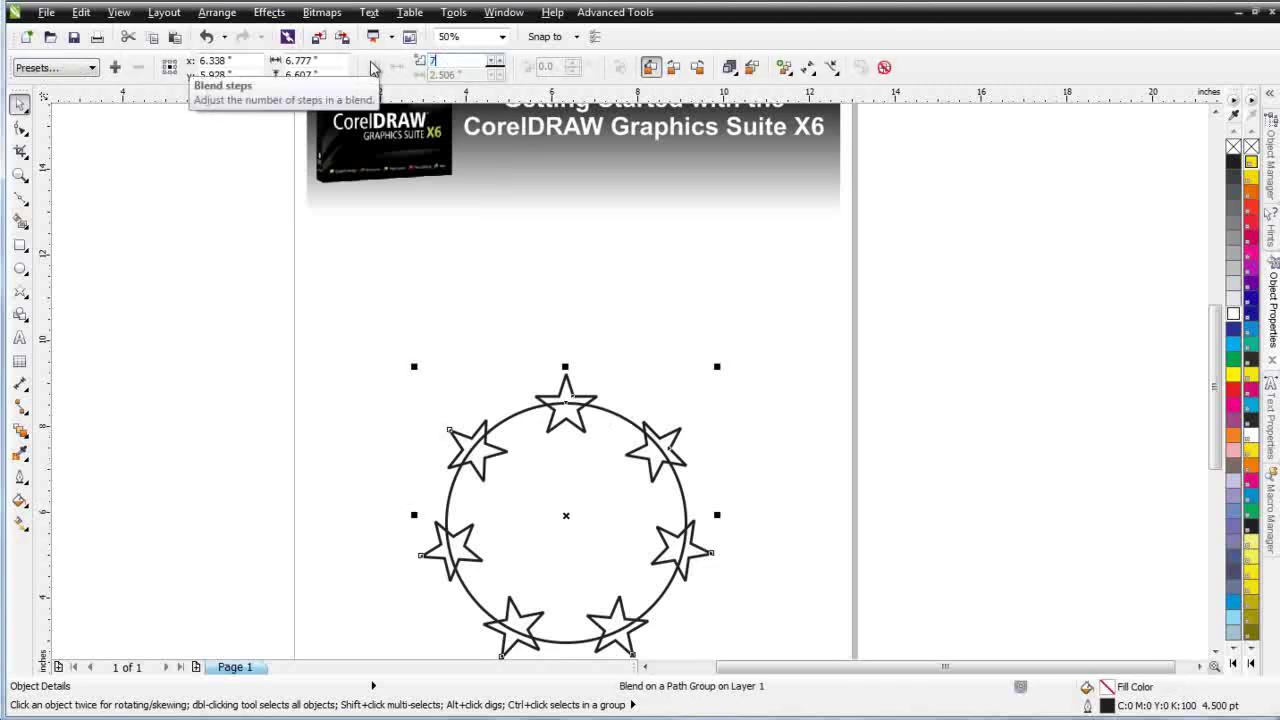
text(7)
key(Return)
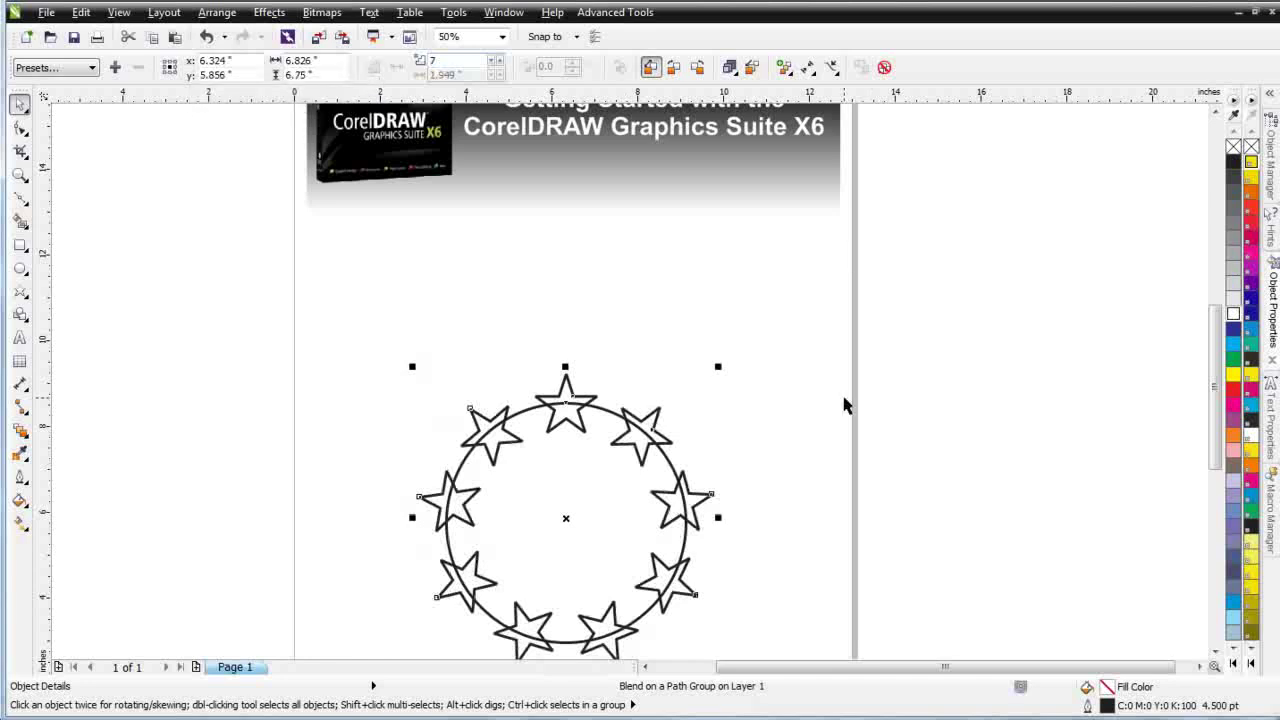
click(744, 410)
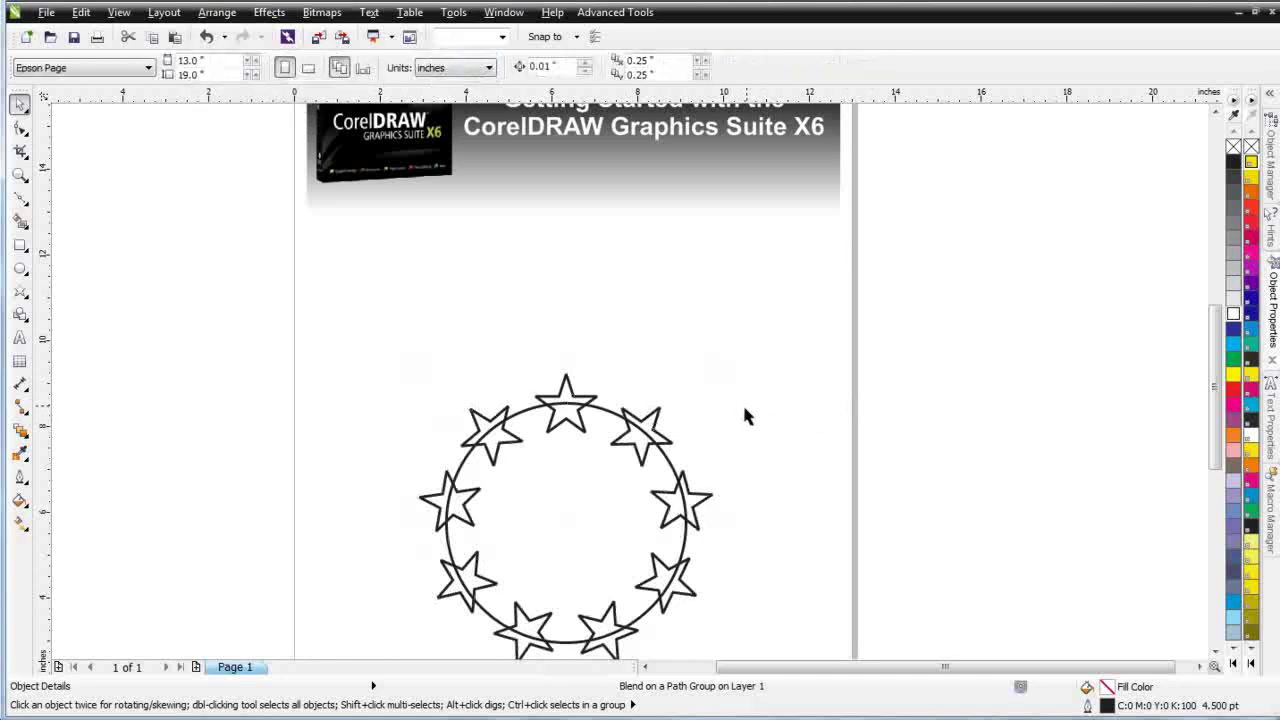
Move the rotation centers of the top and upper-right end stars toward the circle's center so the stars sit outside the path.
click(565, 378)
click(565, 378)
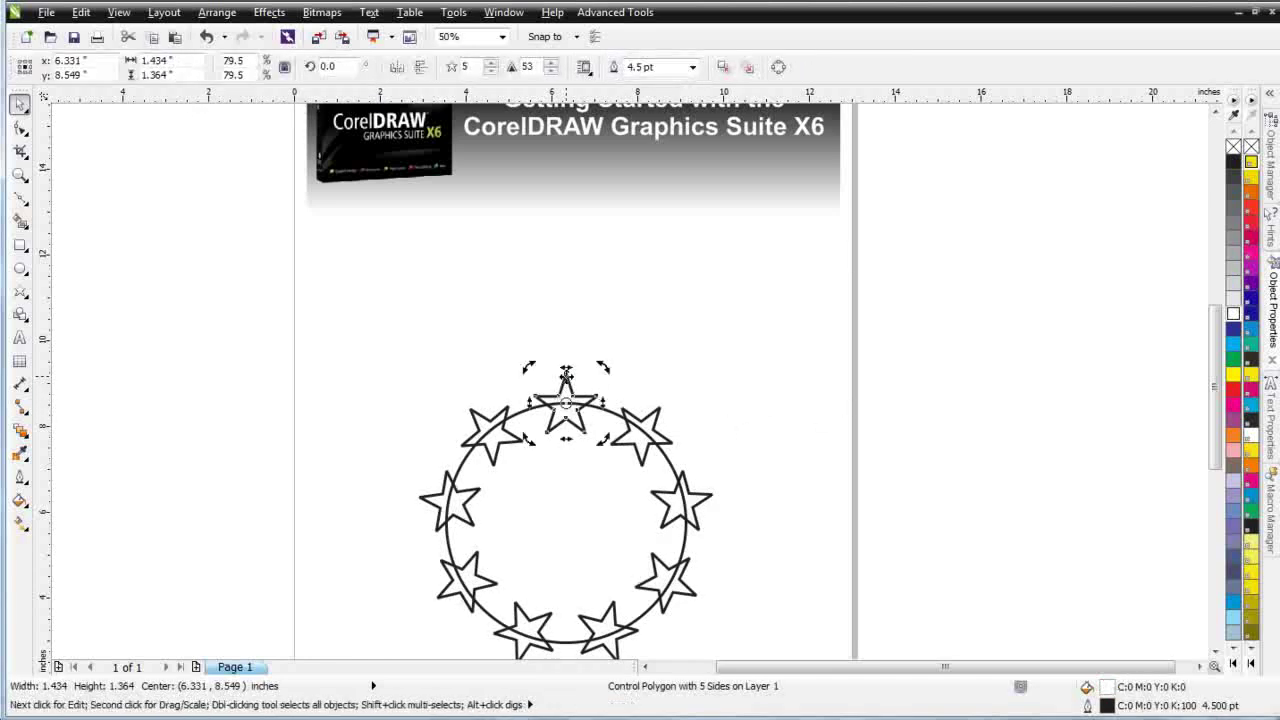
drag(566, 403, 568, 427)
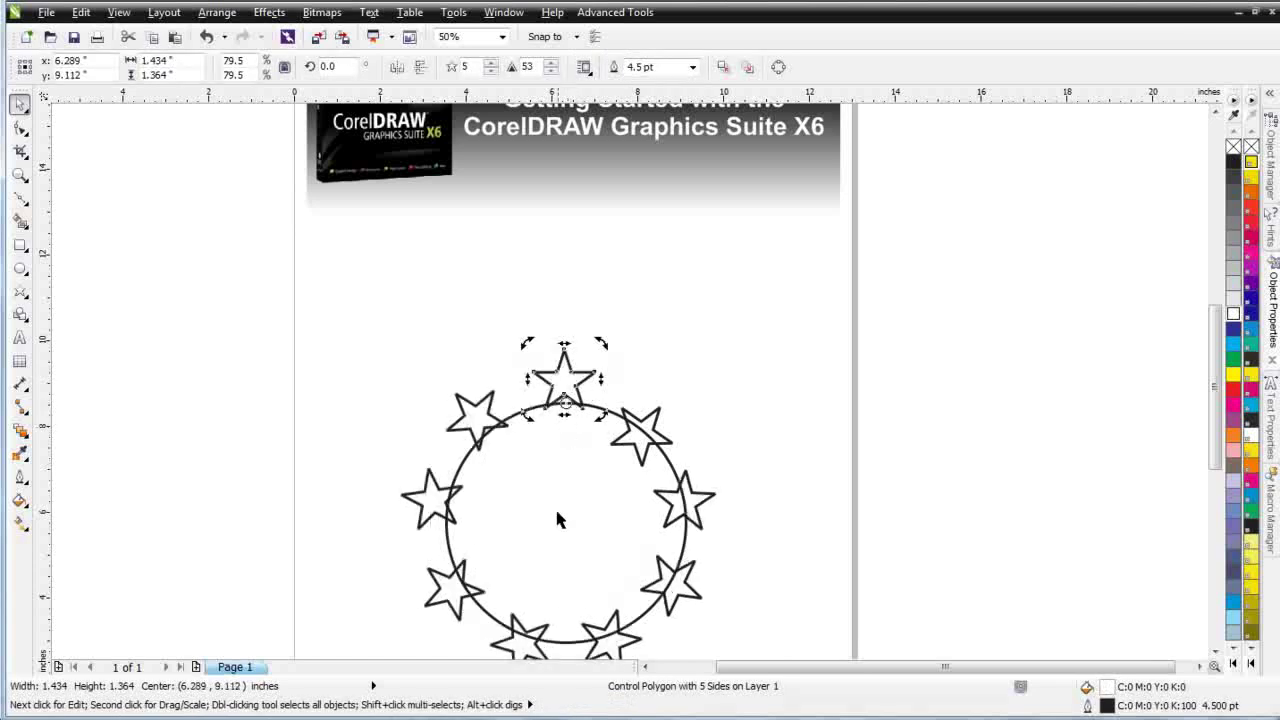
click(651, 423)
click(651, 423)
drag(642, 430, 629, 449)
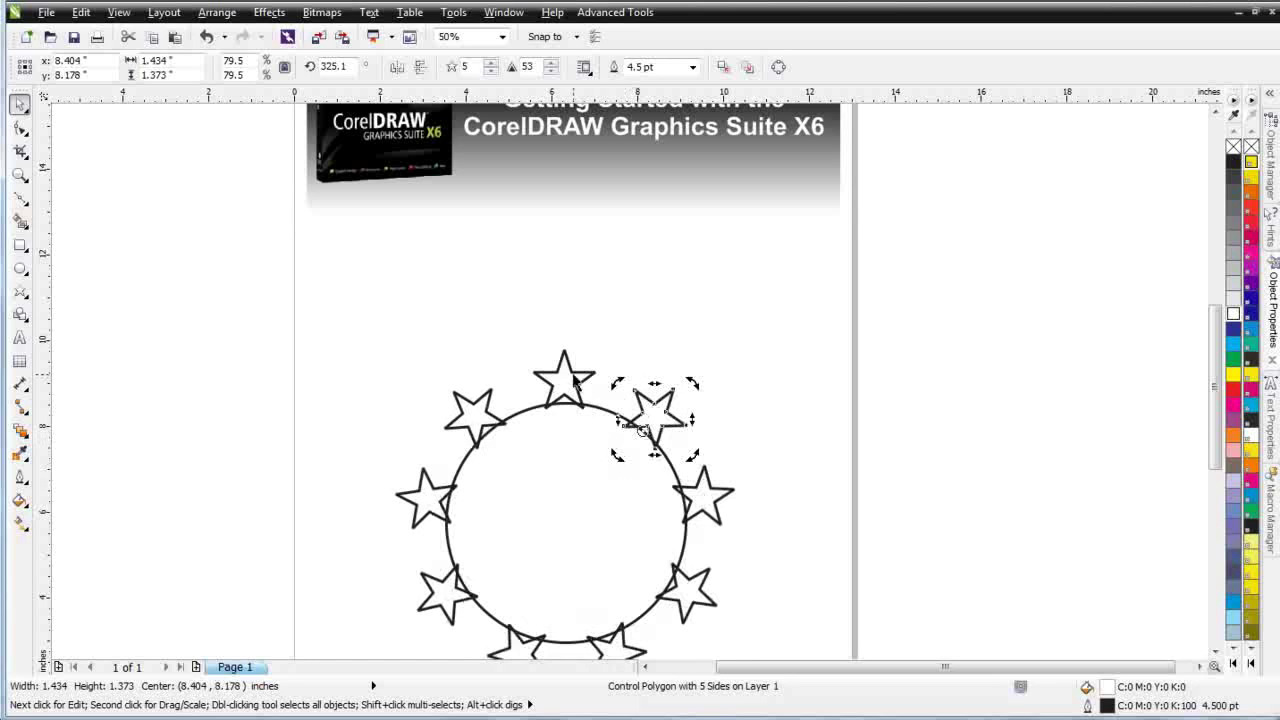
Try sliding the upper-right end star along the circle to its right side and shifting the blend's acceleration toward the top star.
click(575, 381)
click(655, 412)
double_click(710, 500)
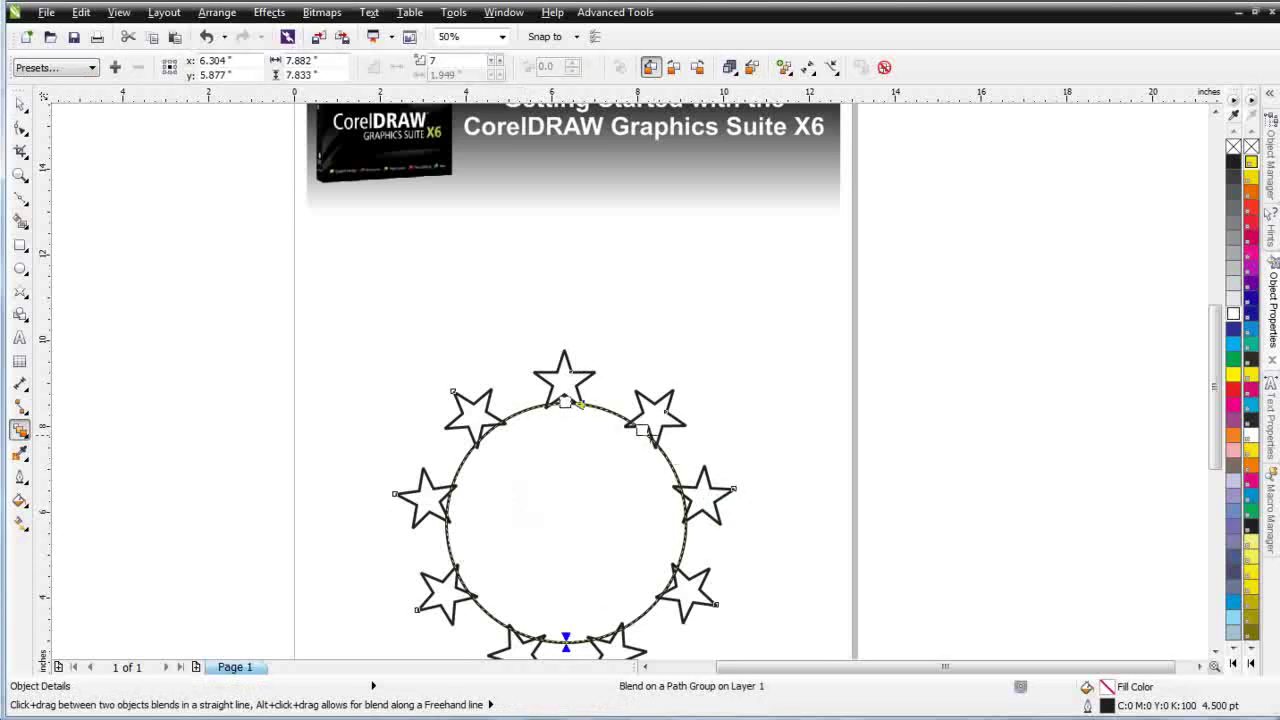
drag(641, 430, 652, 603)
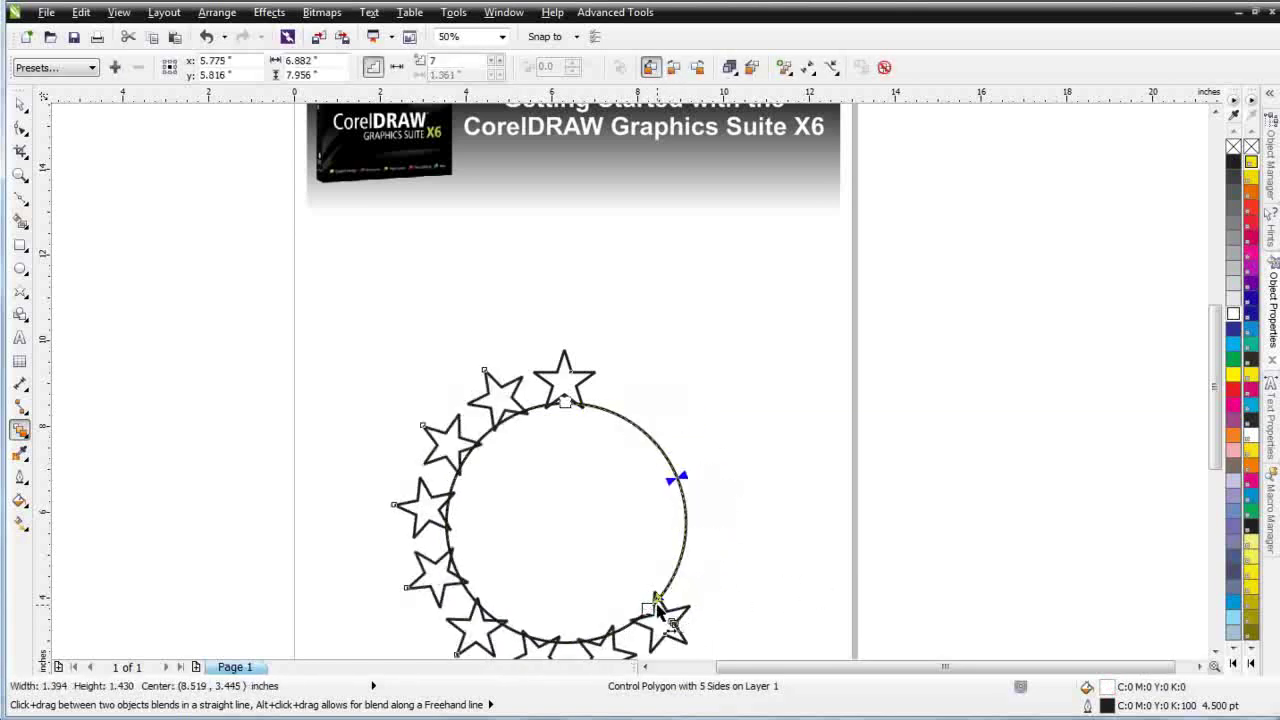
mouse_move(655, 602)
mouse_down()
mouse_move(694, 557)
mouse_move(698, 527)
mouse_up()
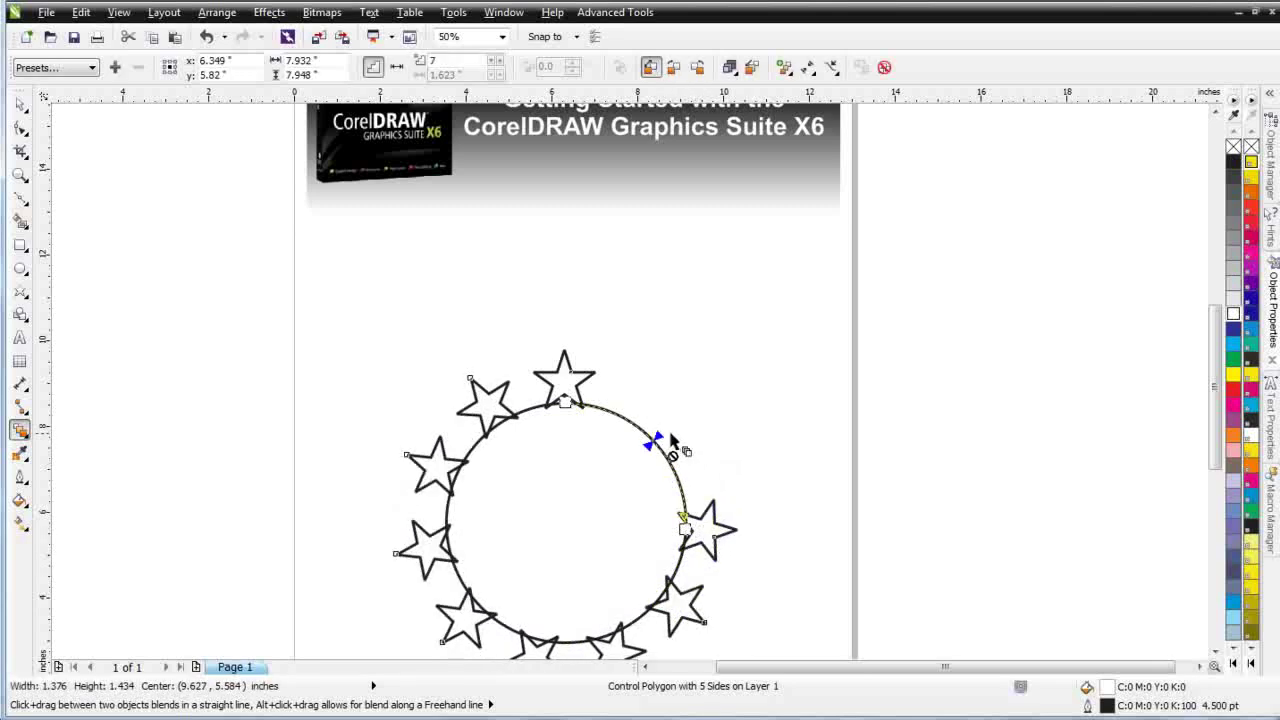
mouse_move(655, 440)
mouse_down()
mouse_move(683, 480)
mouse_move(684, 530)
mouse_move(694, 420)
mouse_move(527, 345)
mouse_move(668, 385)
mouse_up()
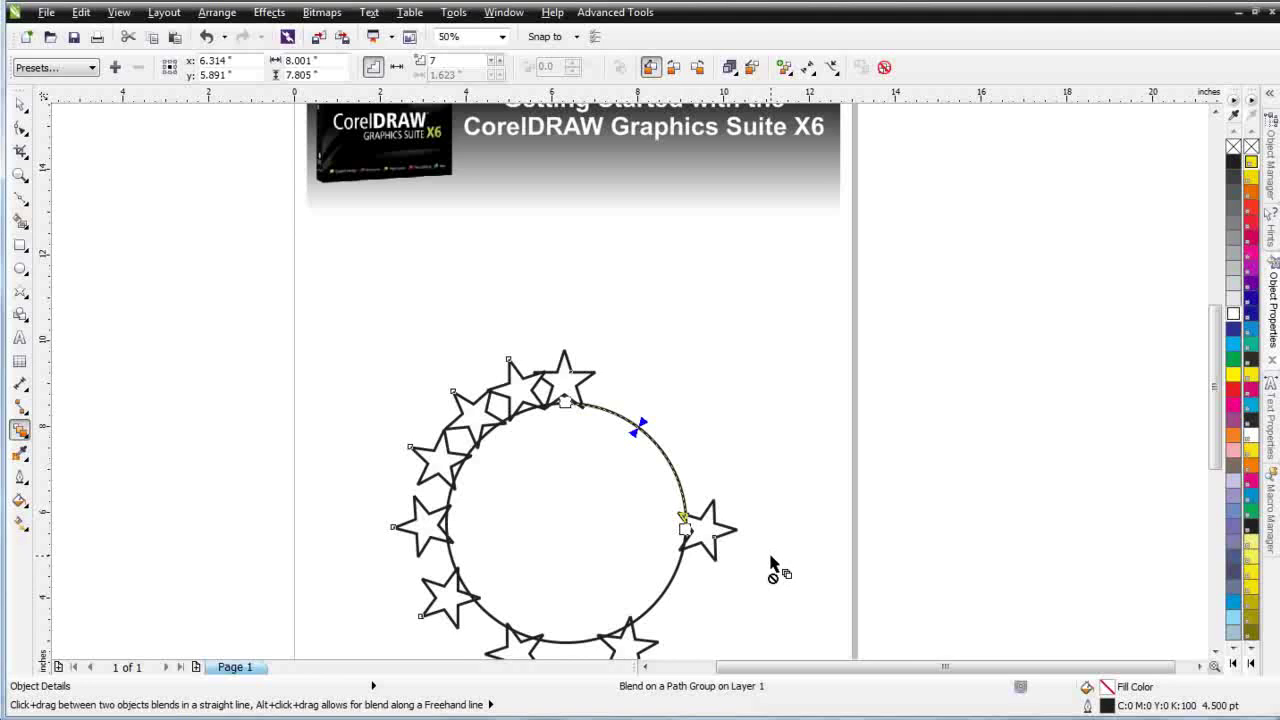
Undo the acceleration change and both moves of the end star, and return to the Pick tool.
key(ctrl+z)
key(ctrl+z)
key(ctrl+z)
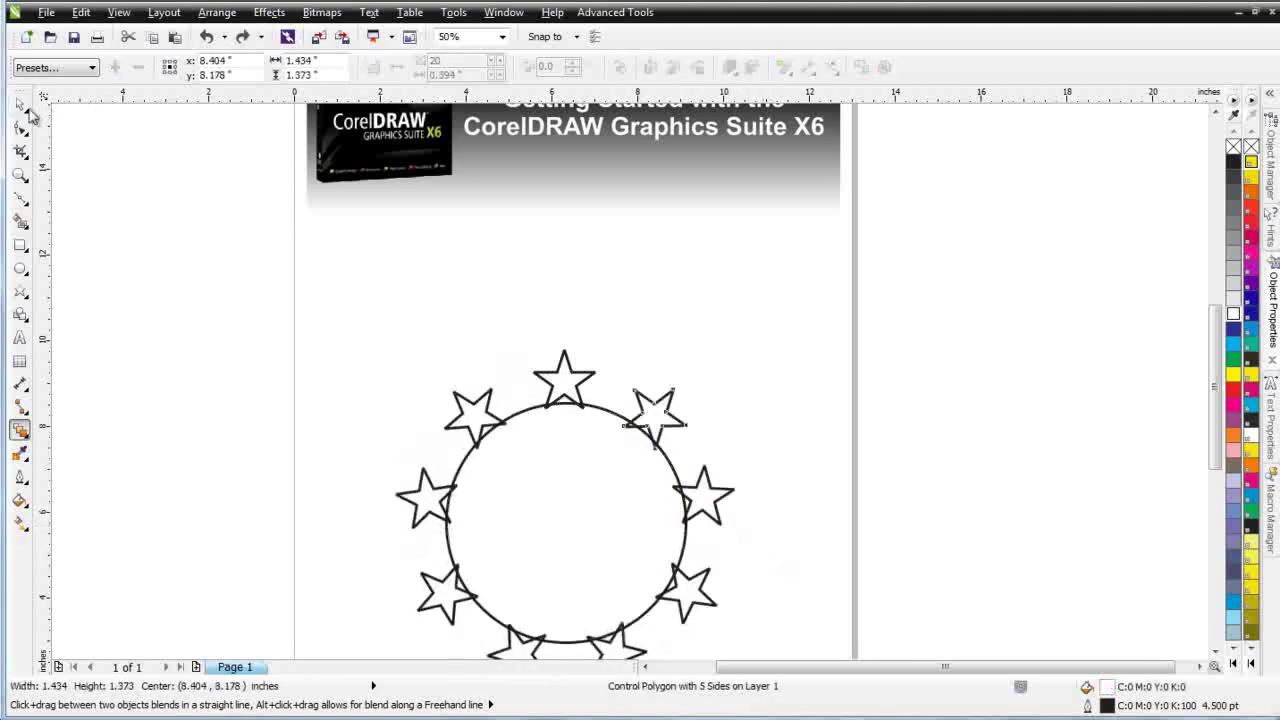
click(20, 104)
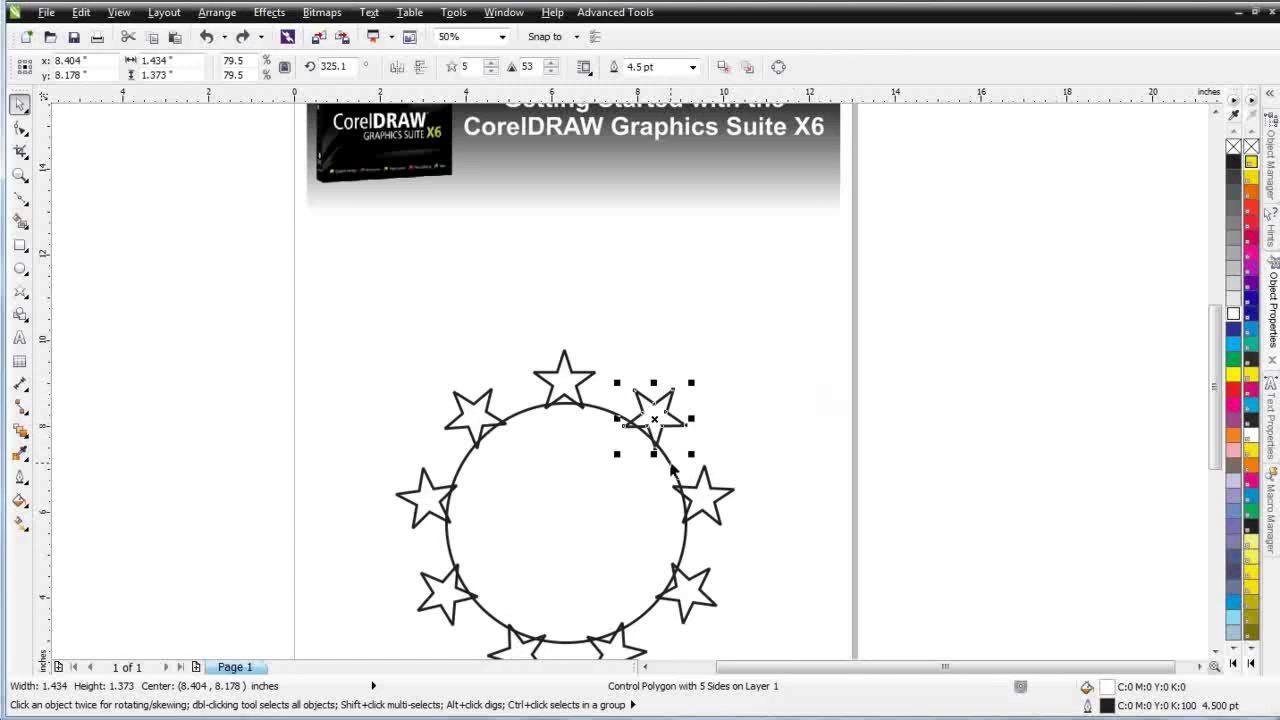
right_click(714, 503)
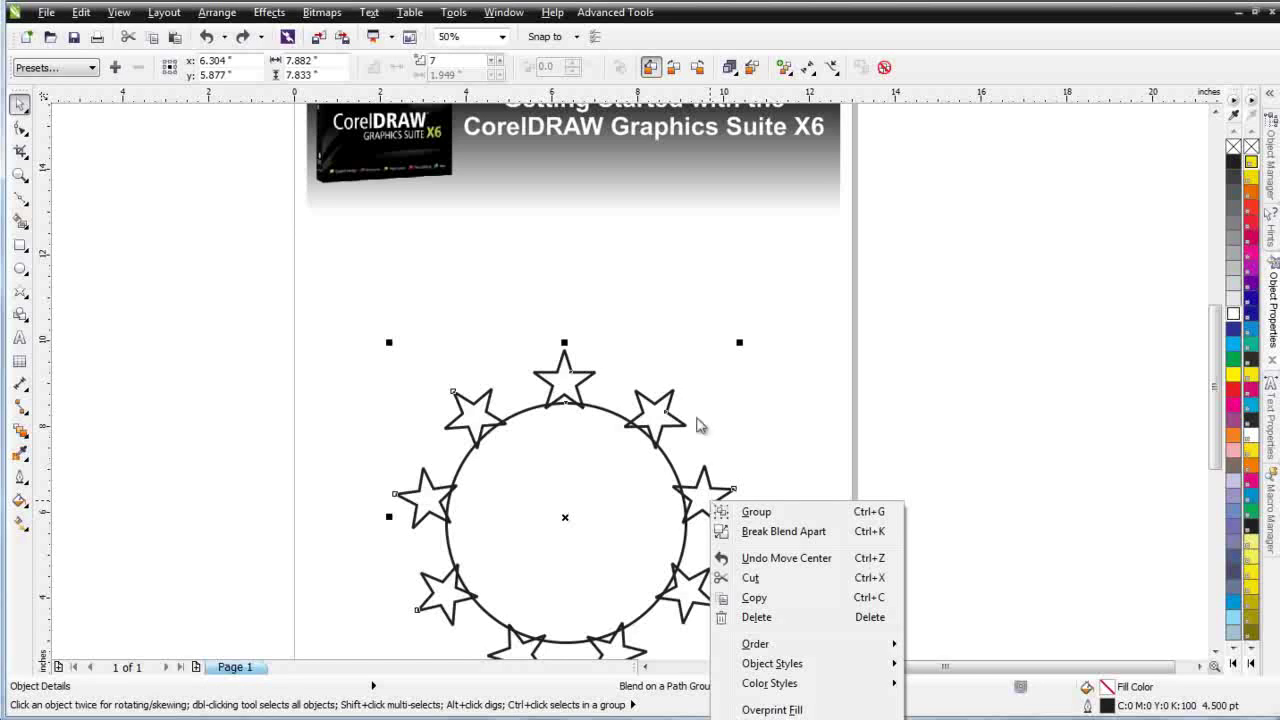
click(745, 378)
click(563, 375)
click(563, 375)
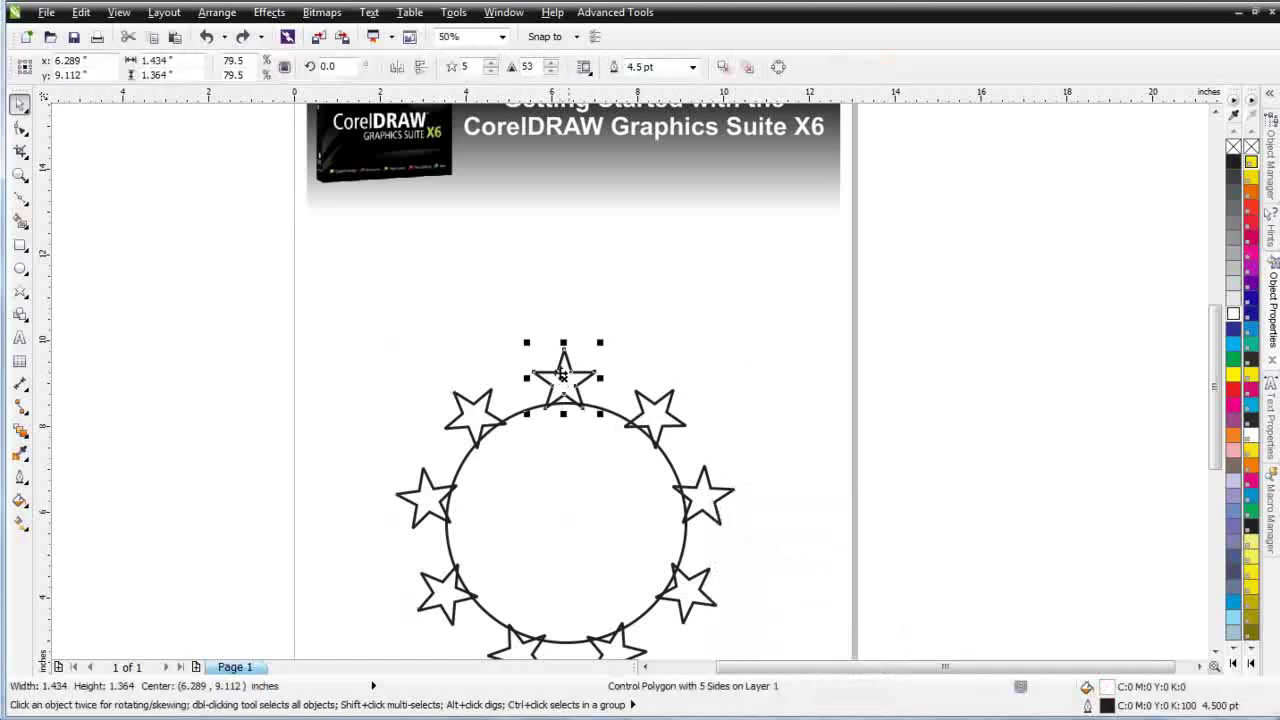
click(650, 400)
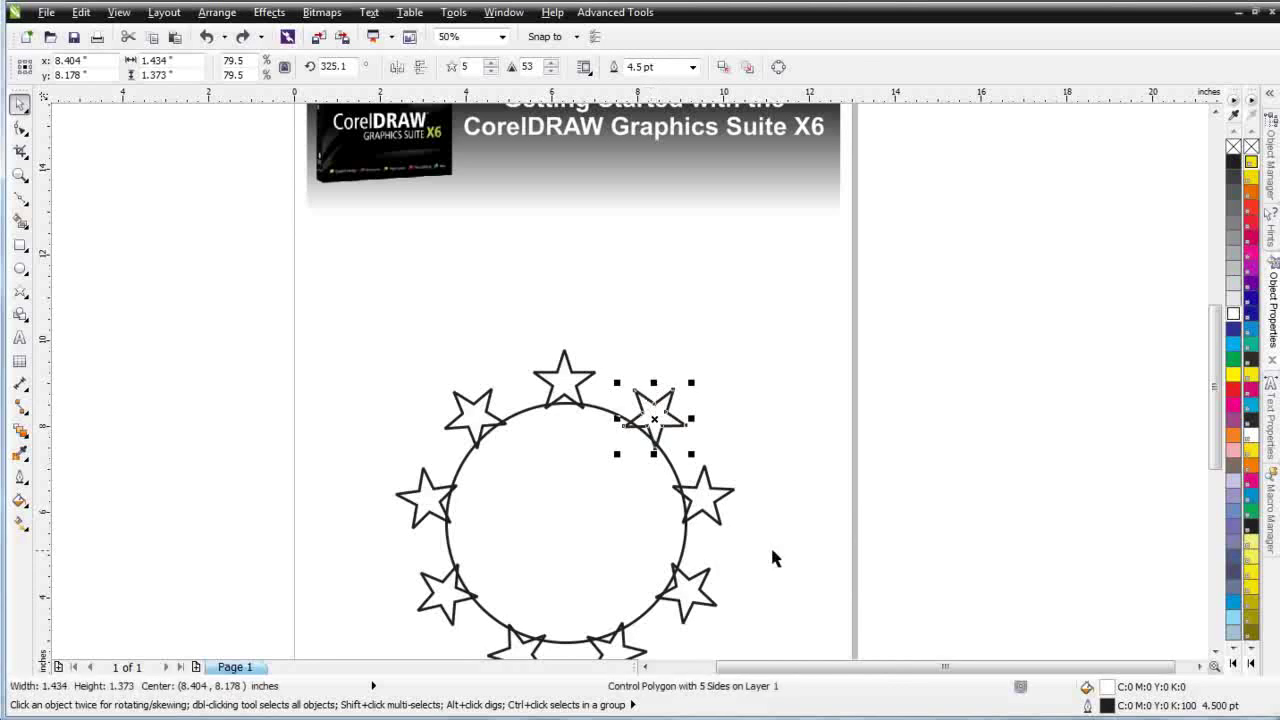
Break the circular star blend apart and delete the circle used as its path.
click(716, 505)
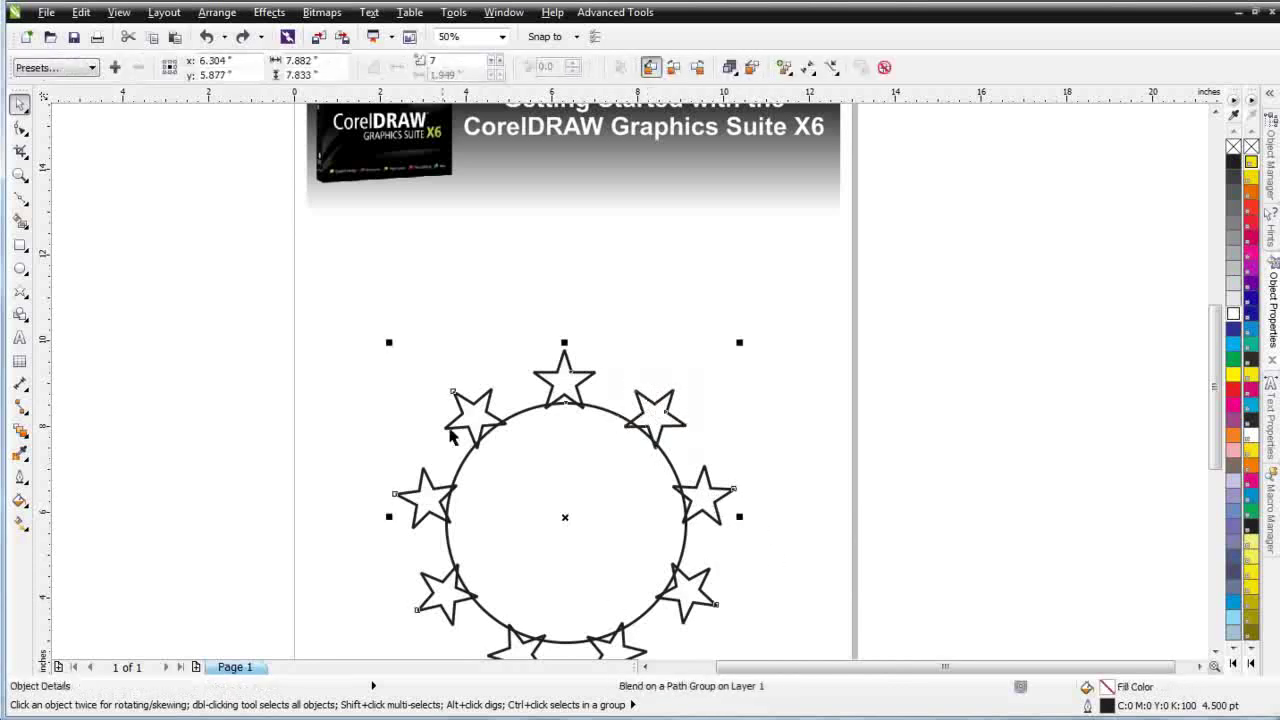
right_click(710, 505)
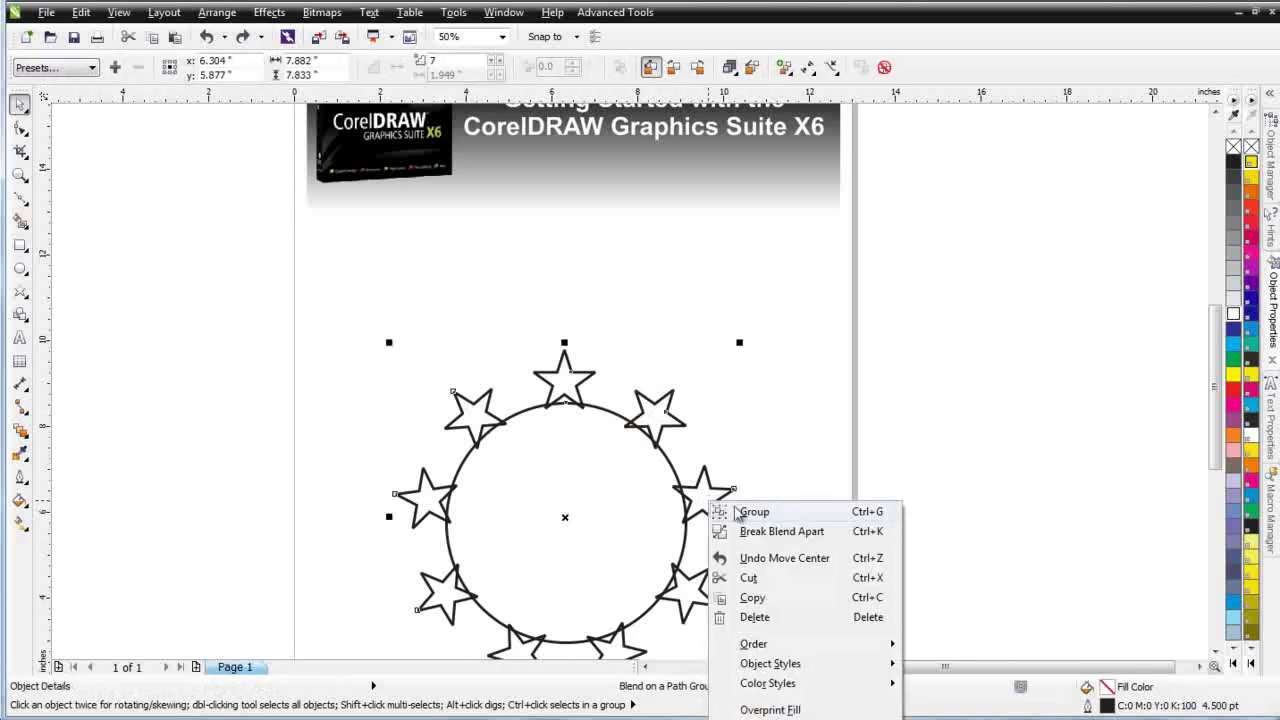
click(782, 531)
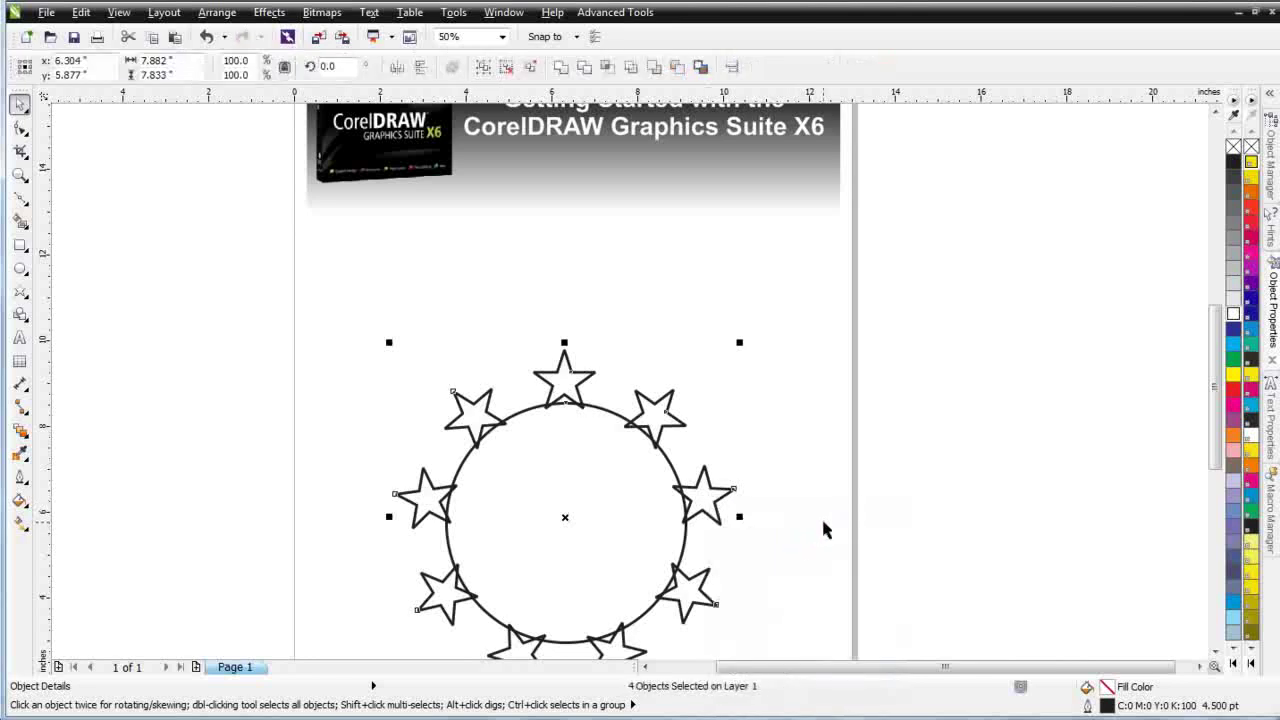
click(811, 520)
click(673, 467)
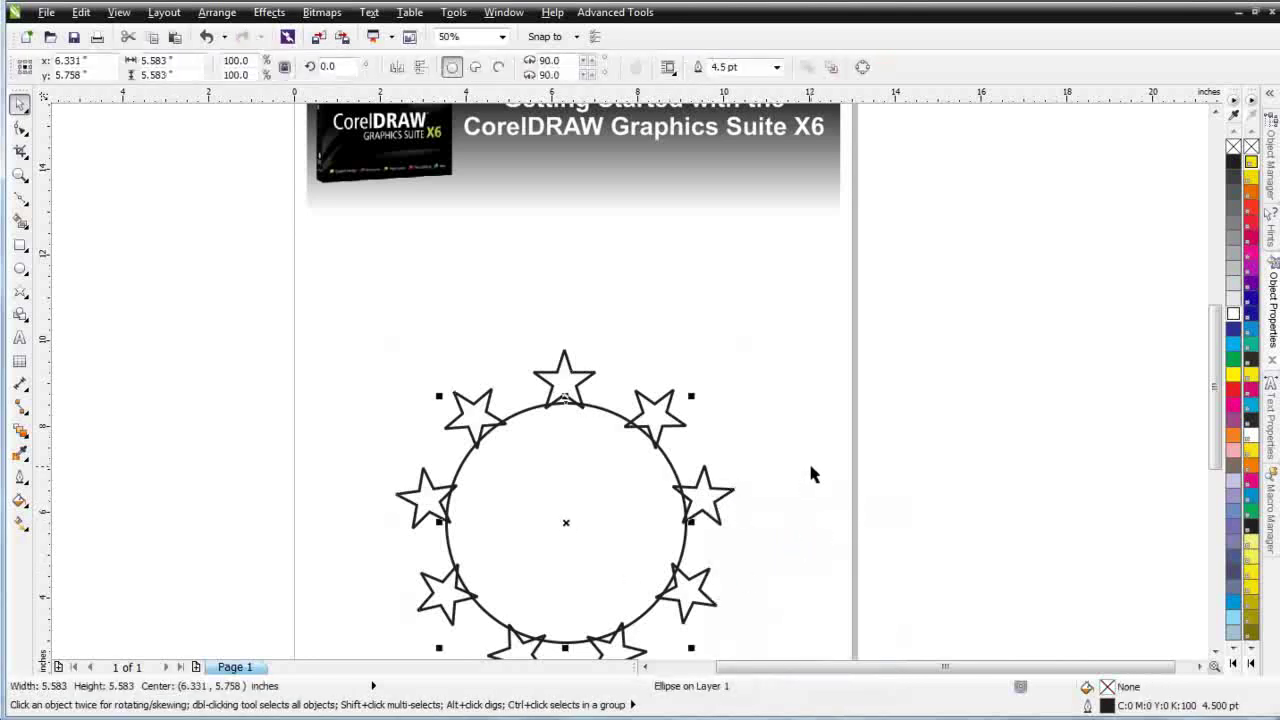
key(Delete)
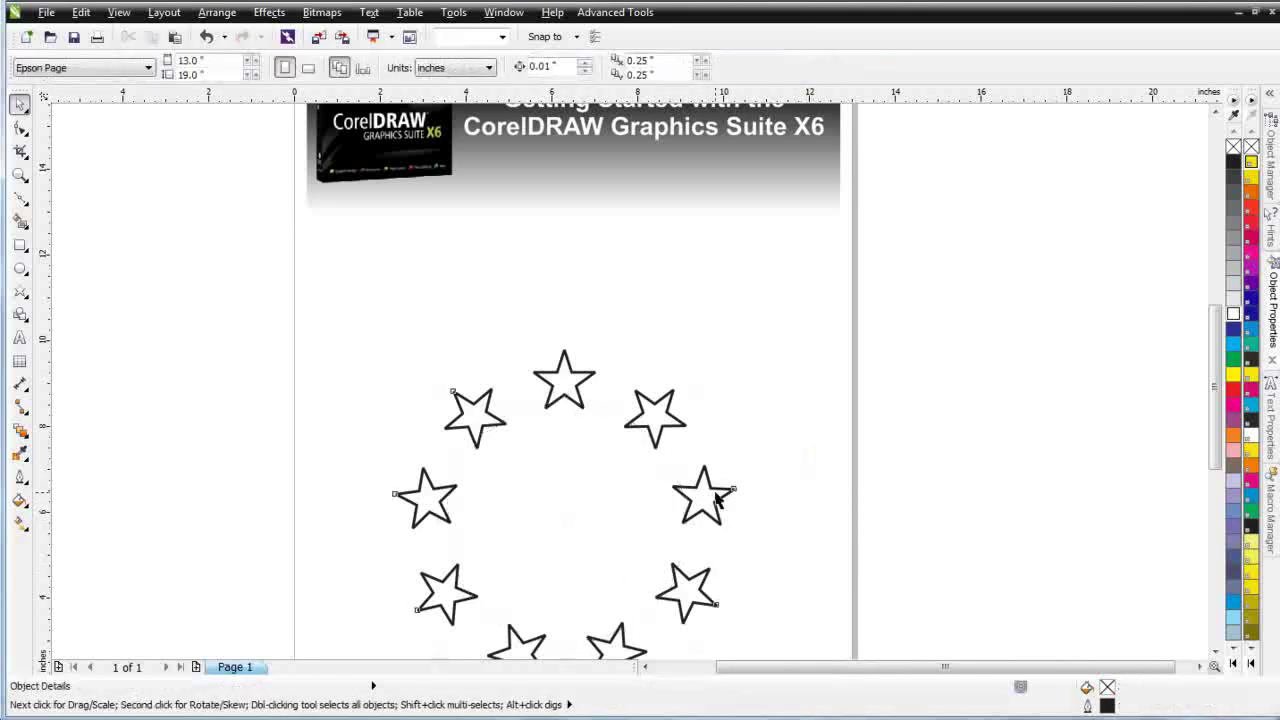
Ungroup the intermediate stars of the former blend and group all nine stars together.
click(716, 500)
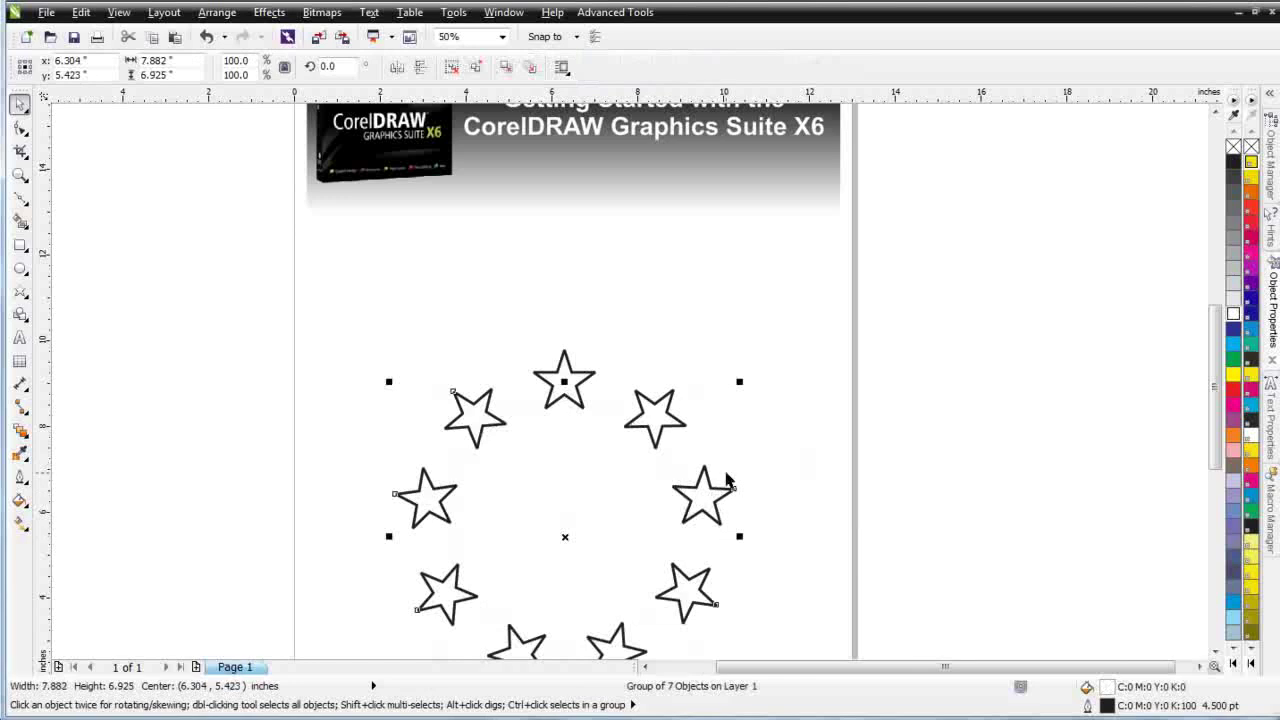
click(475, 66)
drag(316, 285, 836, 630)
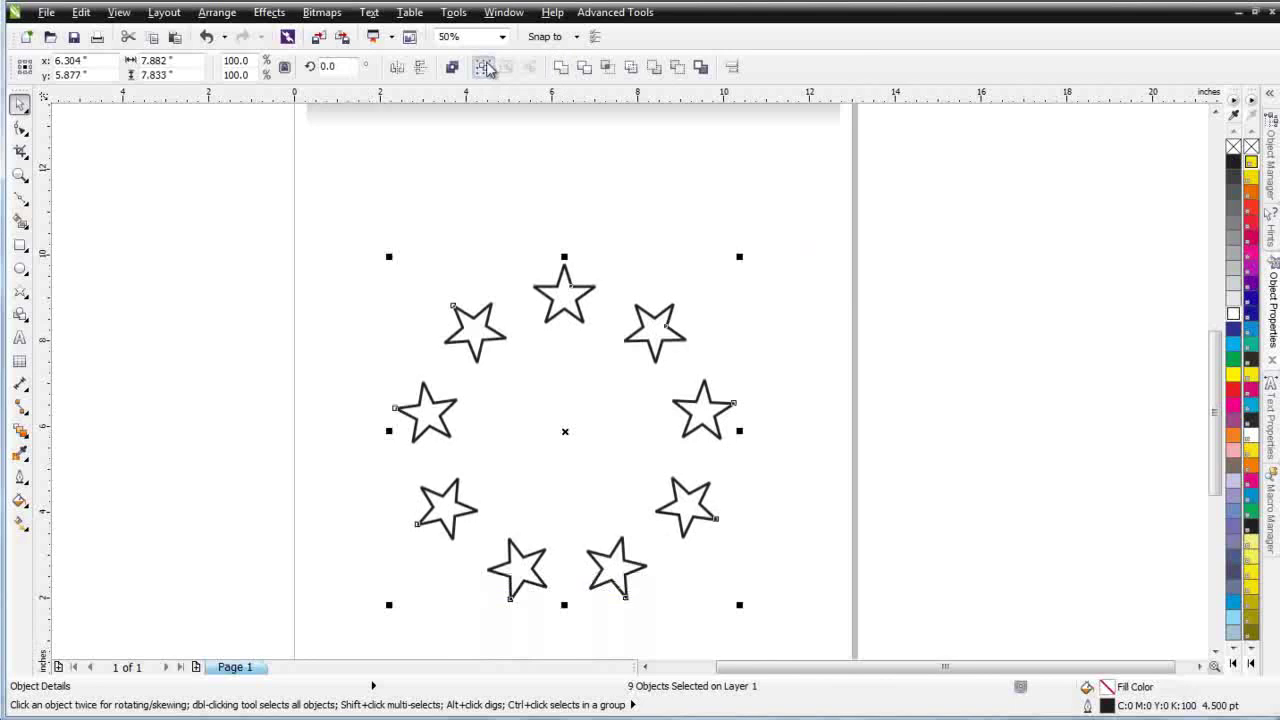
click(484, 66)
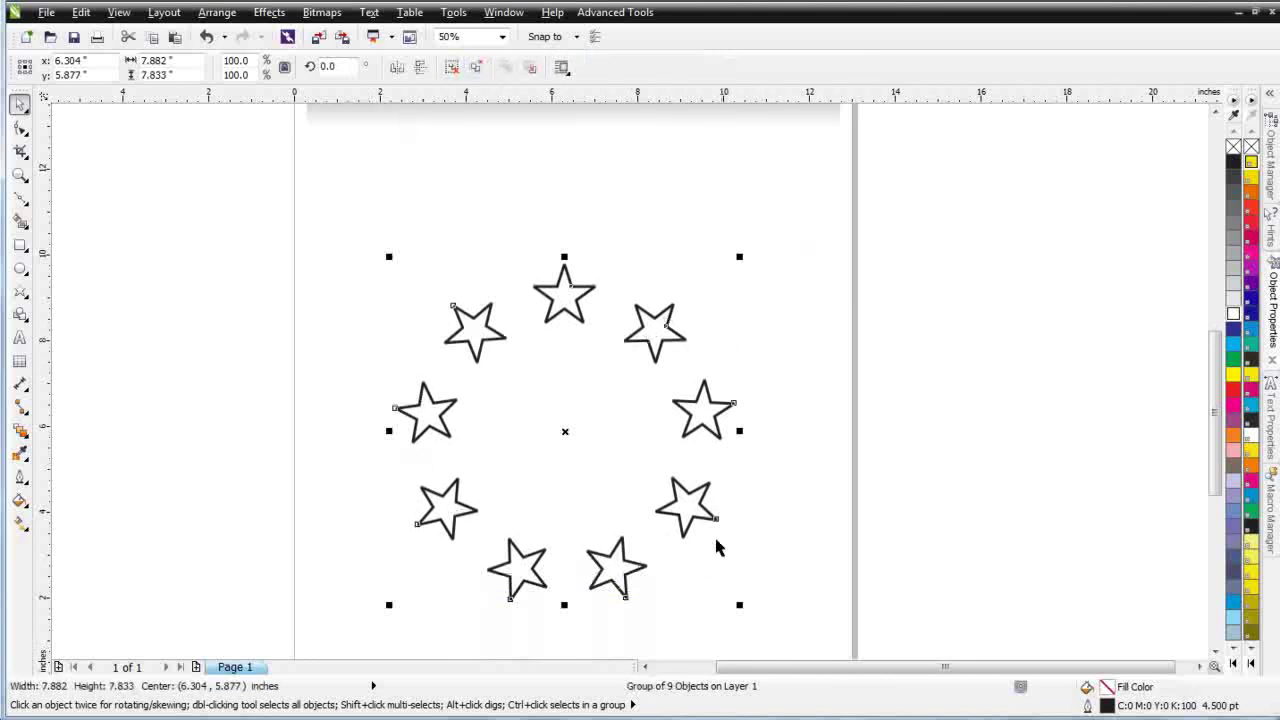